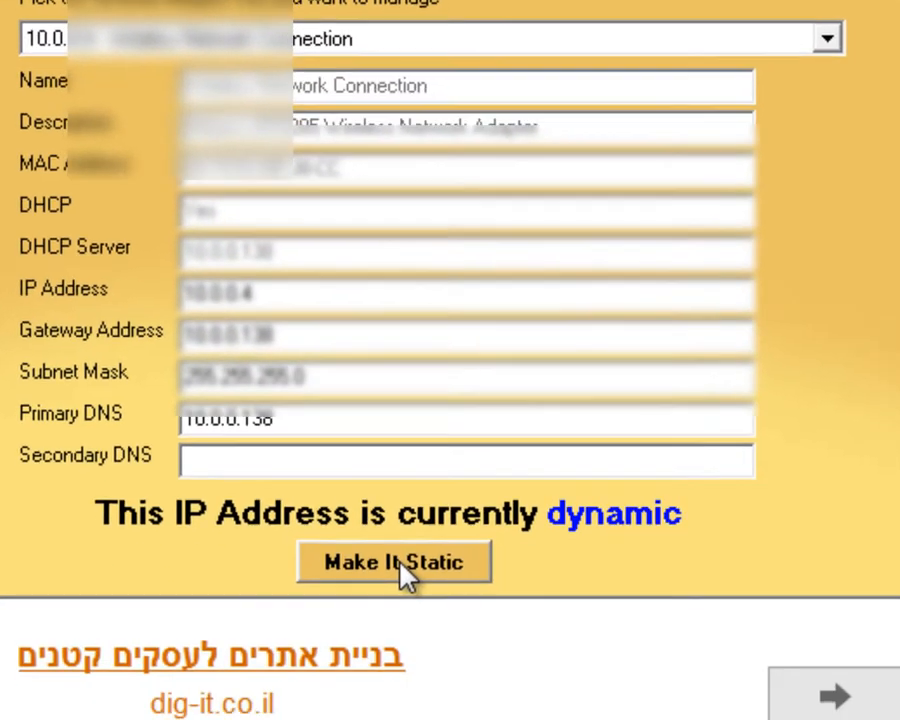
Make the dynamic IP address static with the manually entered address 10.0.0.1, keeping the current DNS, gateway and subnet mask, and apply it.
click(455, 686)
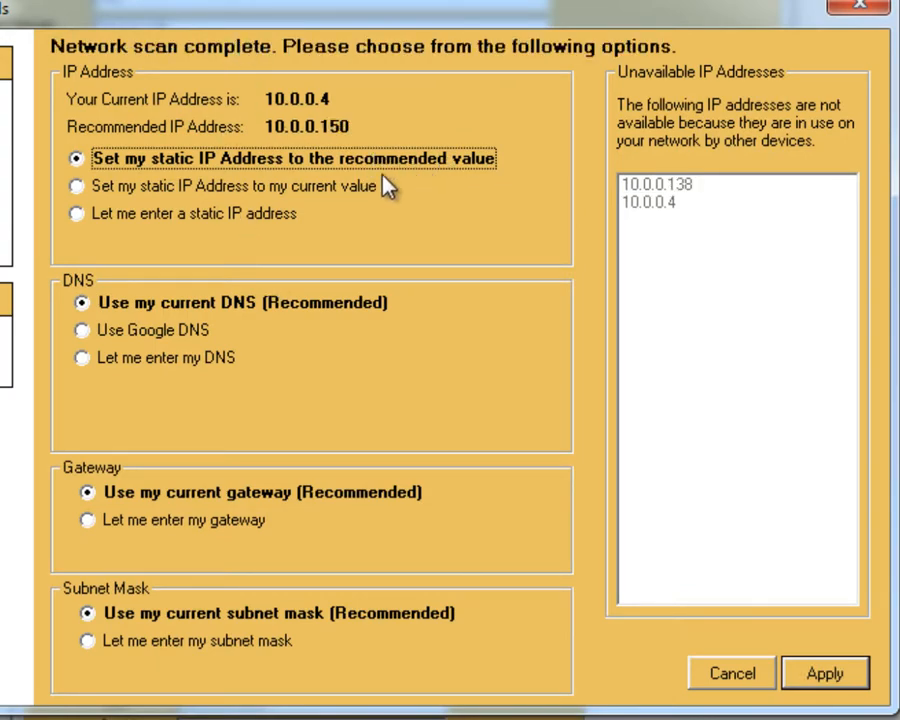
click(77, 214)
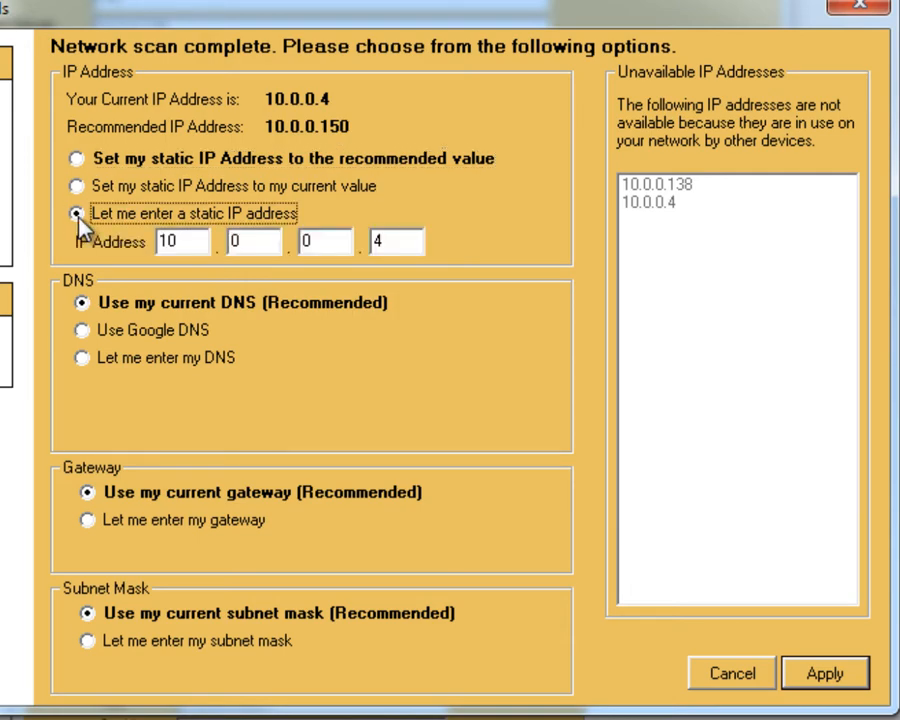
double_click(412, 241)
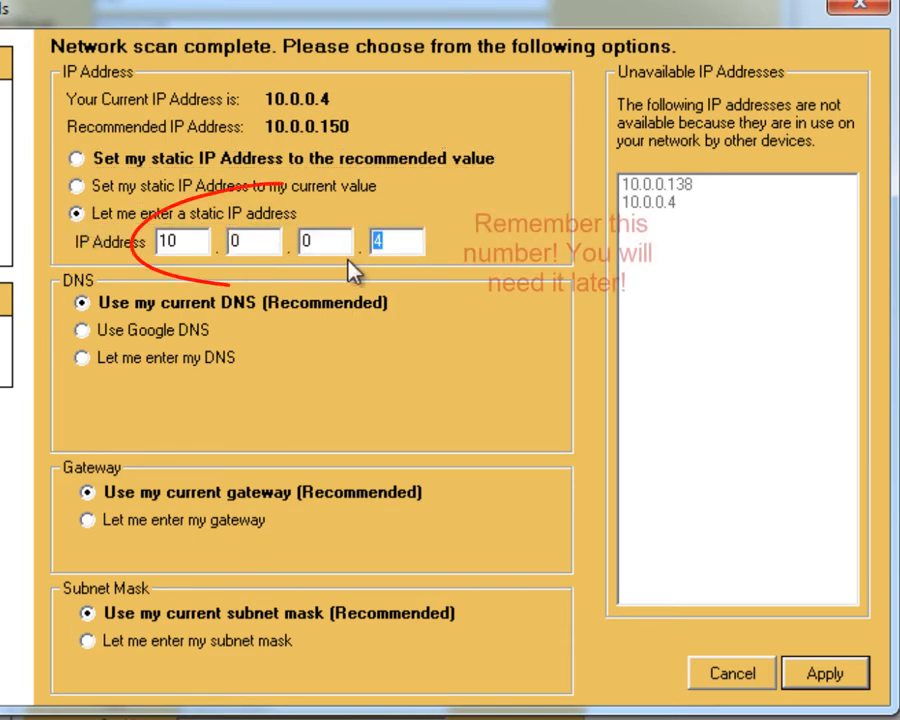
text(1)
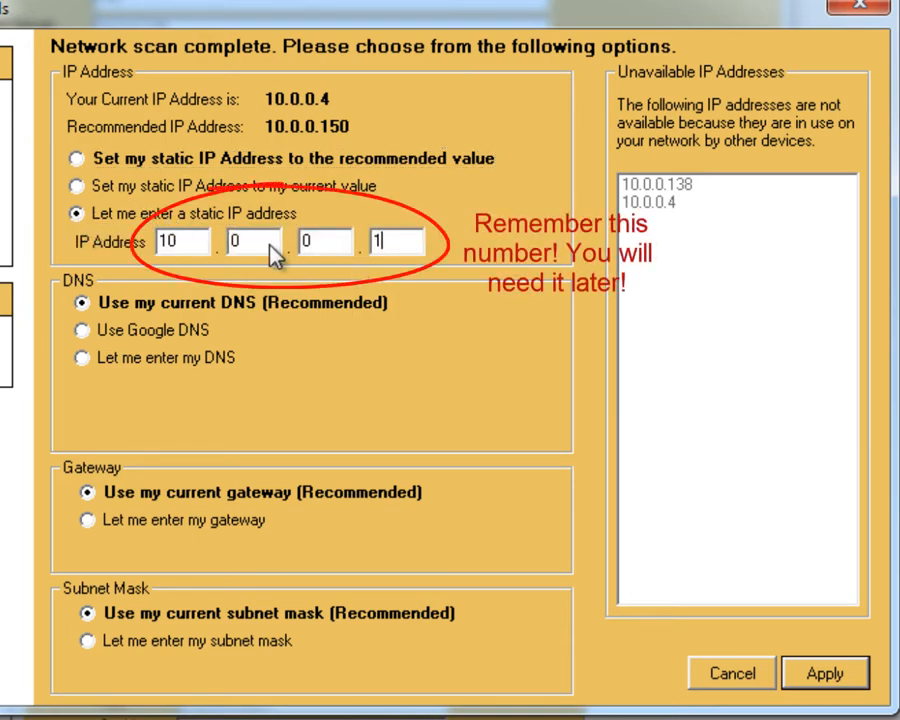
key(shift+Tab)
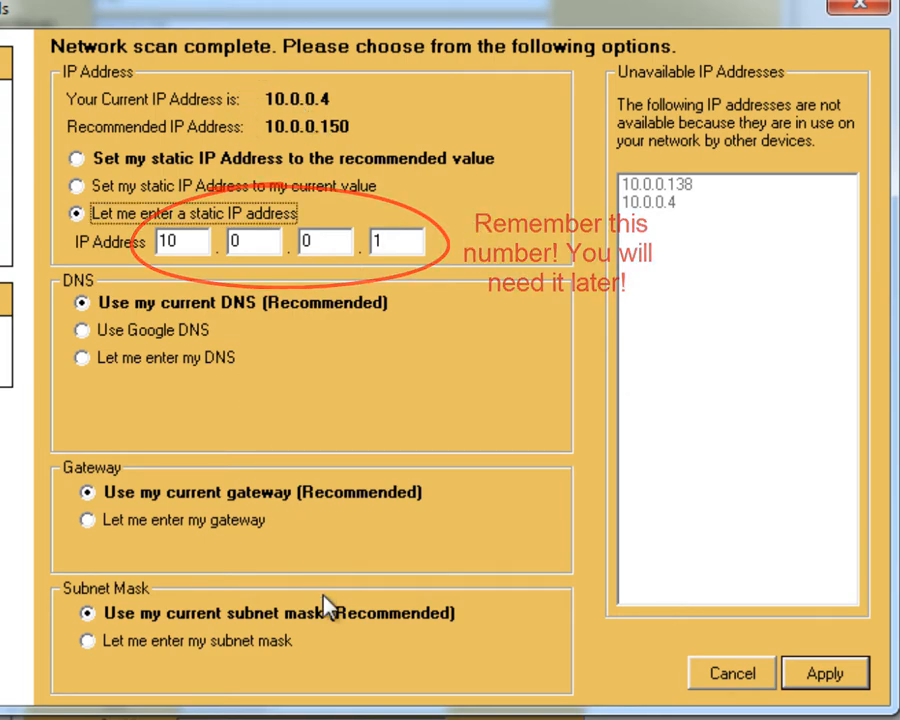
click(822, 676)
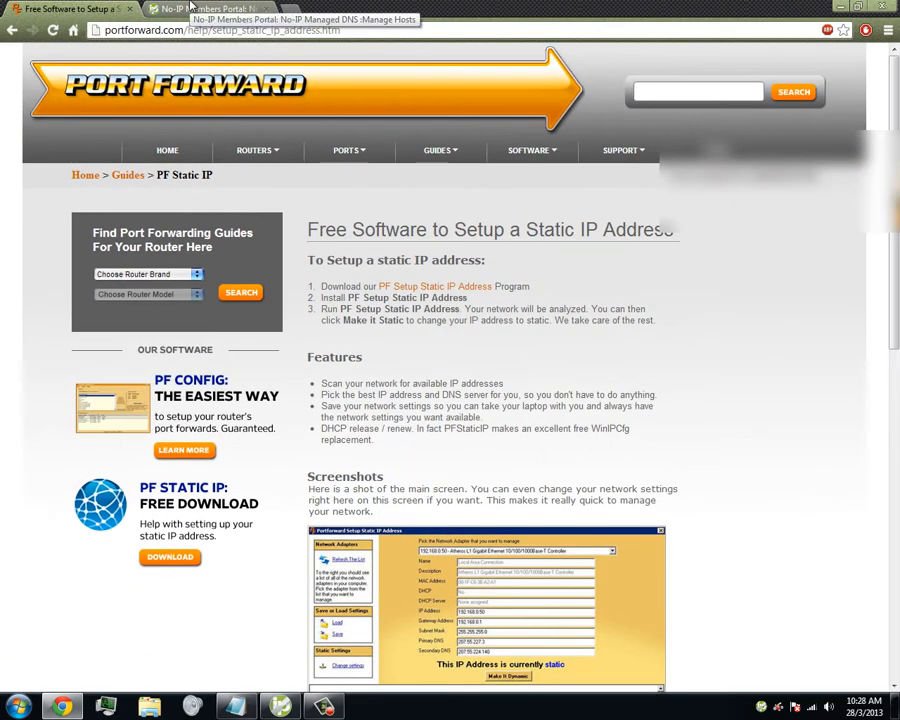
Start a new host in the No-IP members portal with the hostname burgru on the redirectme.net domain.
click(192, 7)
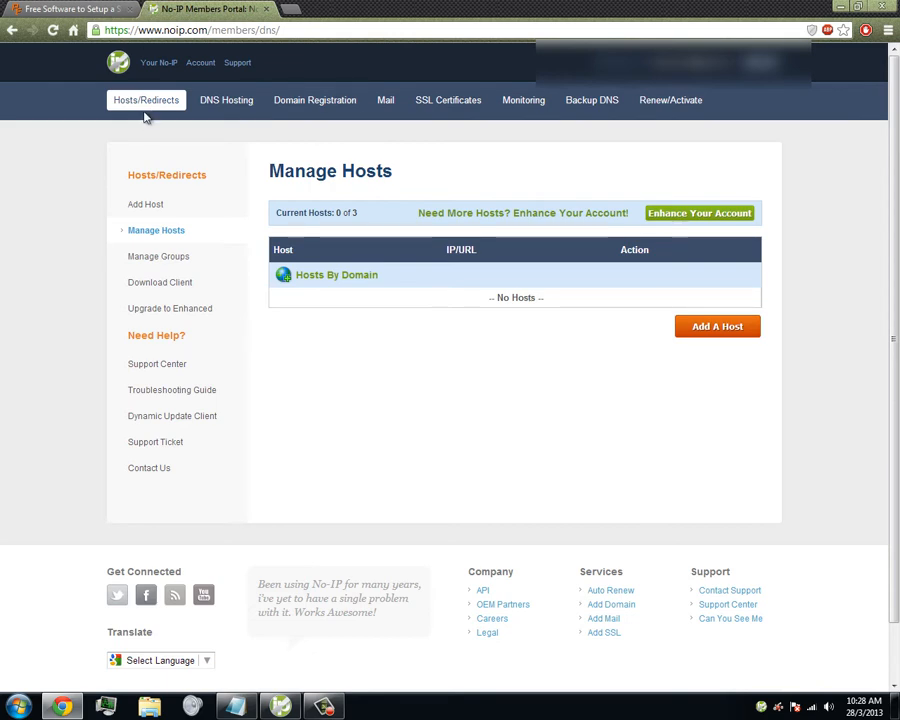
click(717, 337)
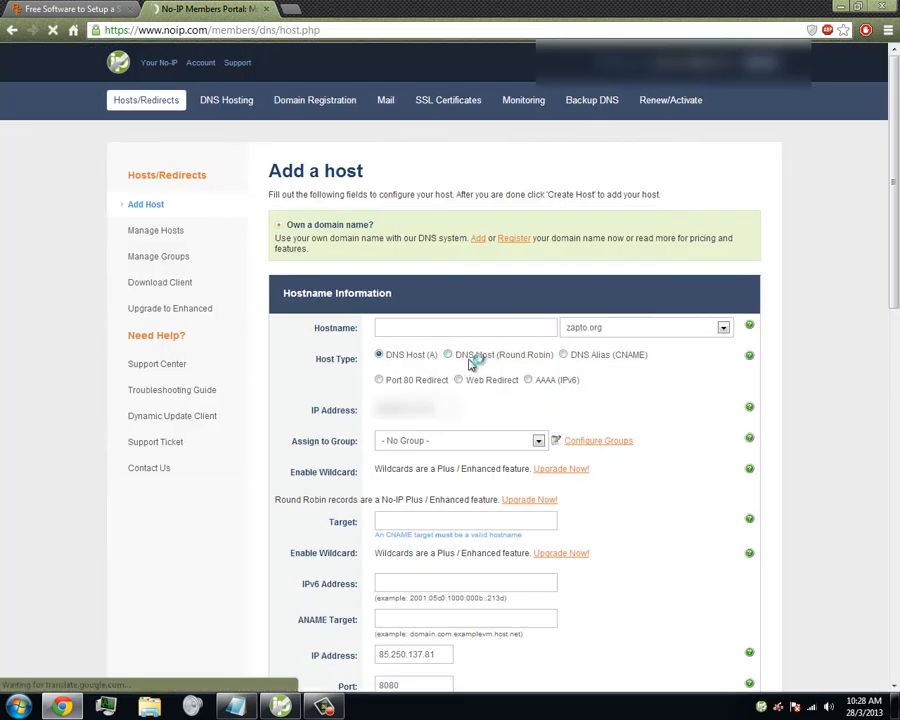
click(444, 328)
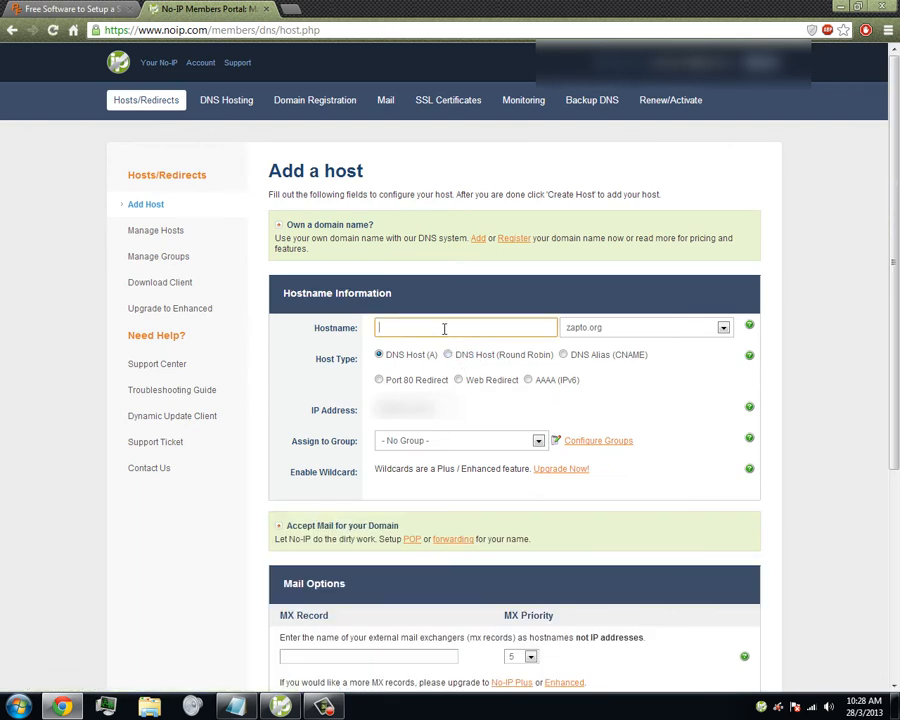
text(burgru)
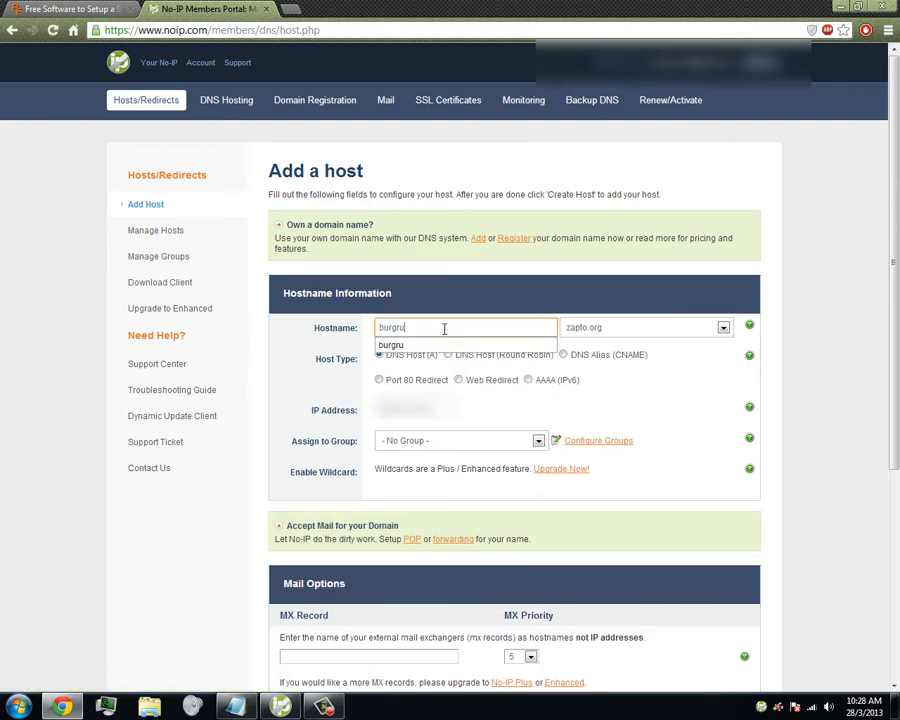
click(596, 337)
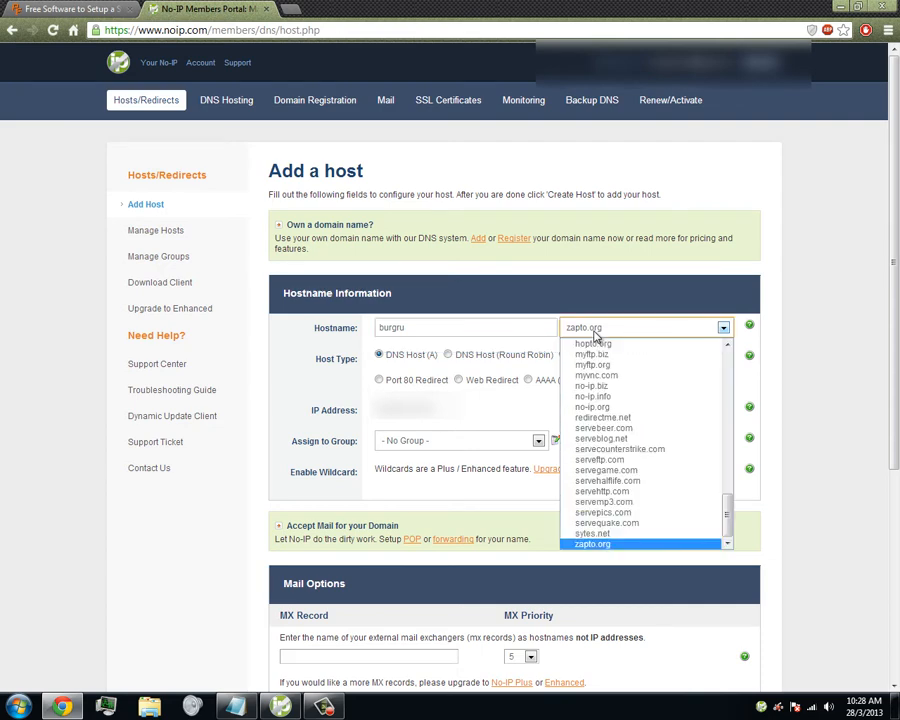
click(620, 417)
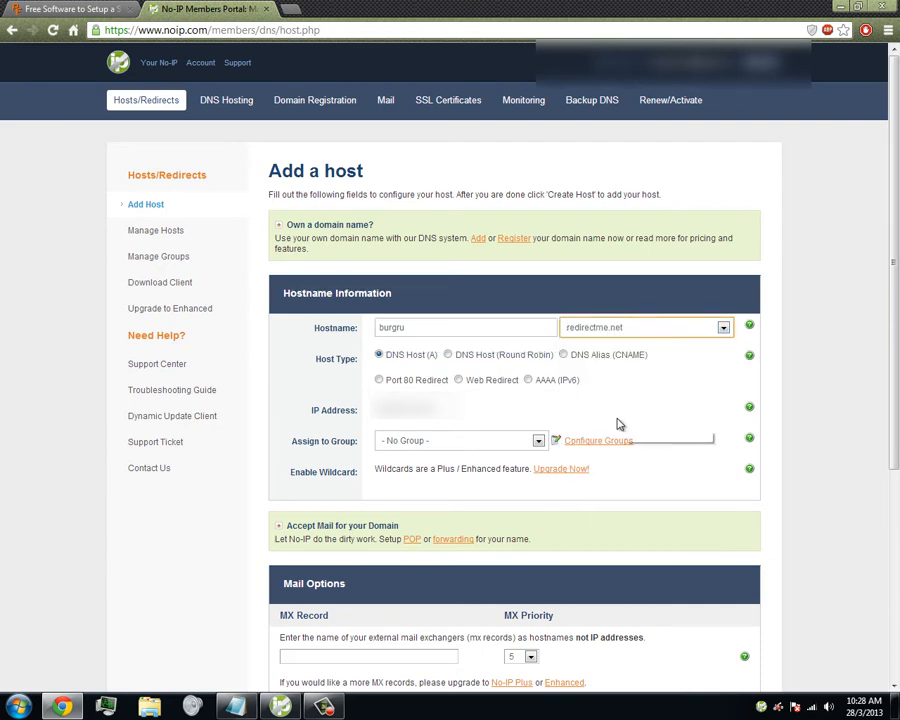
Set the new host's IP address to 10.0.0.1 and save the host.
drag(438, 407, 340, 404)
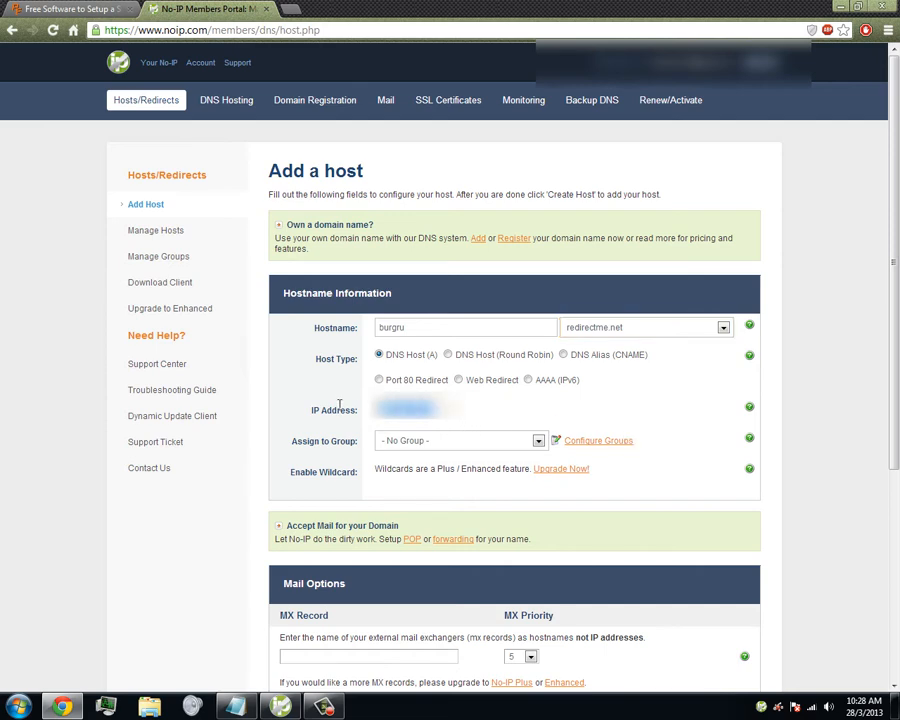
click(340, 409)
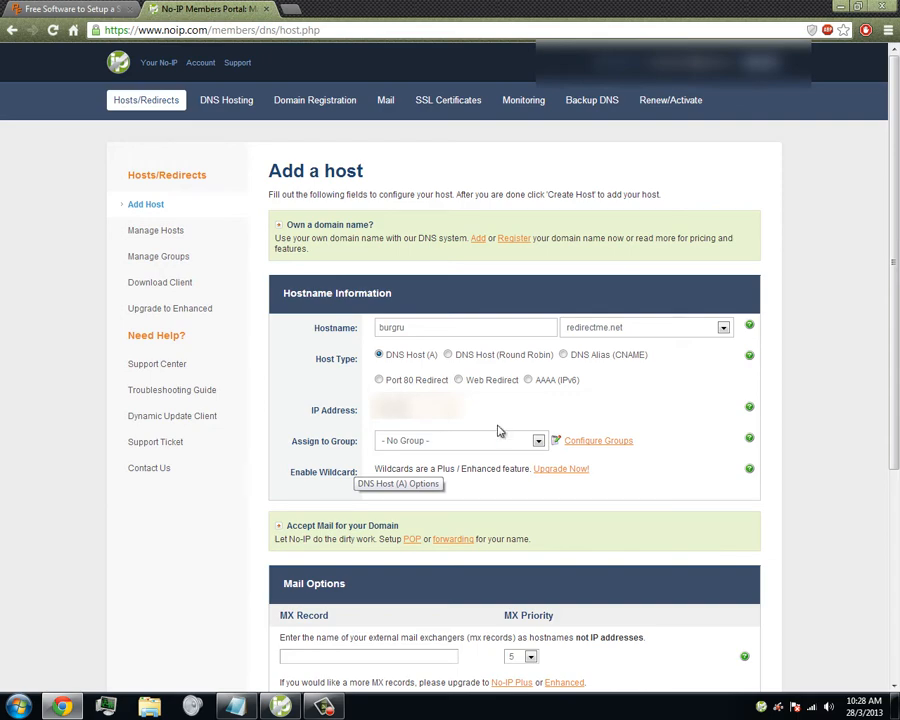
scroll(633, 409, down, 2)
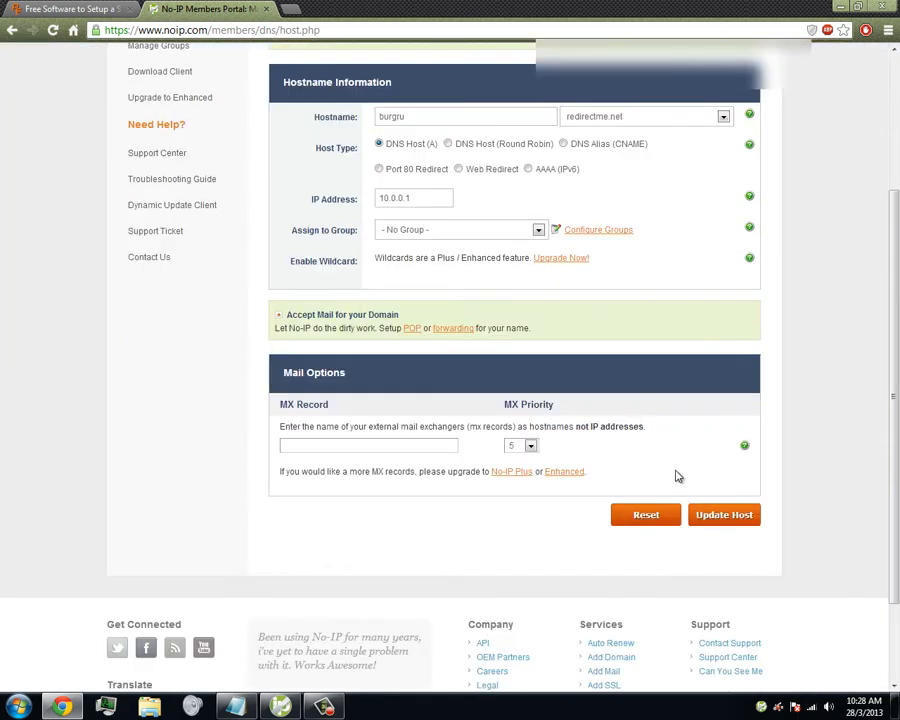
click(716, 522)
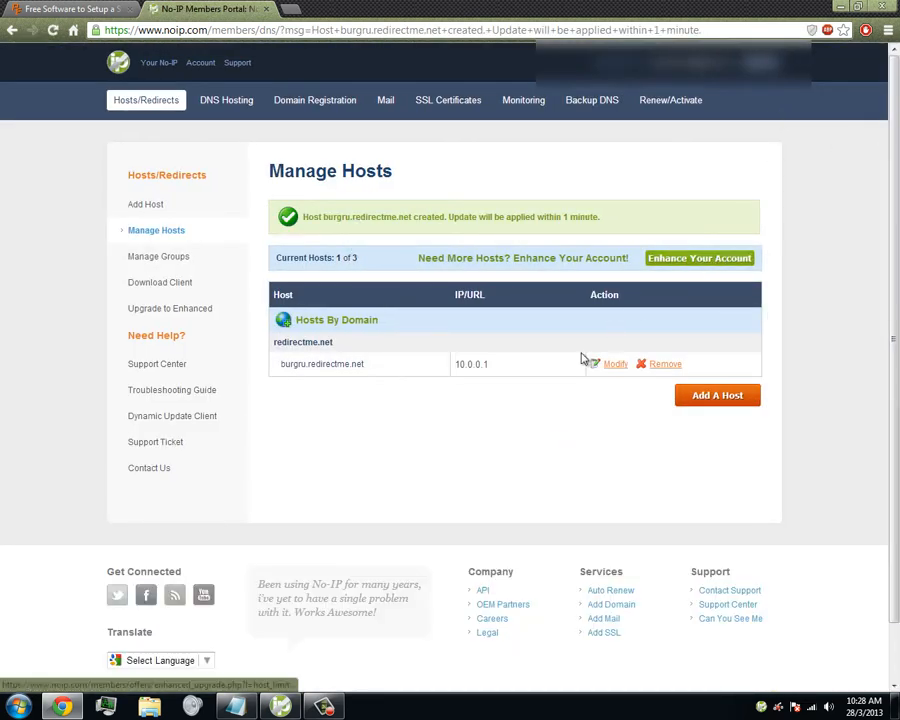
Switch to the No-IP DUC client and refresh its IP address check.
mouse_move(285, 707)
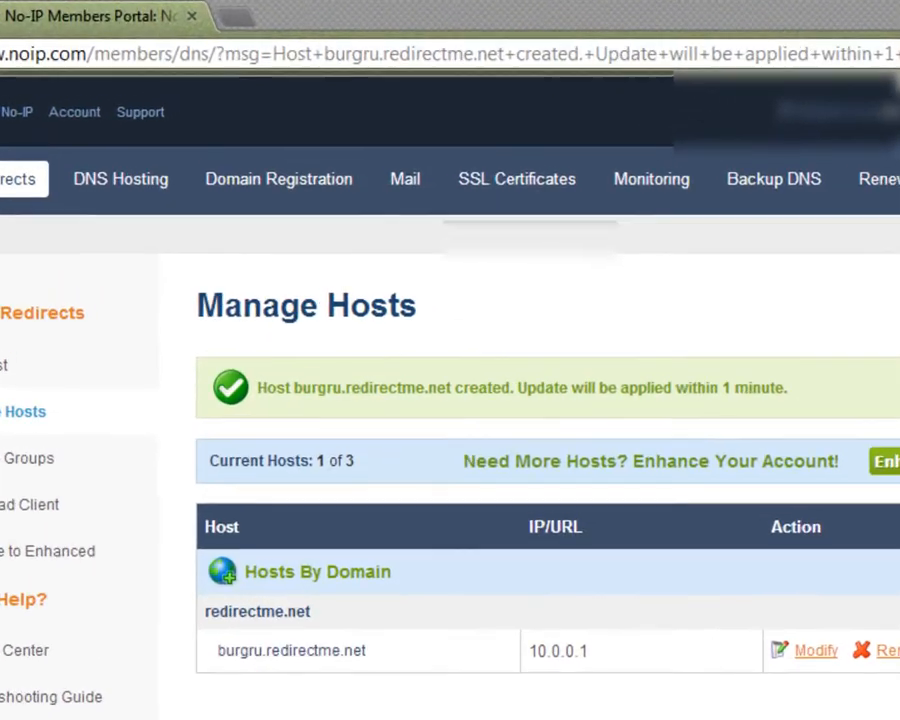
click(282, 707)
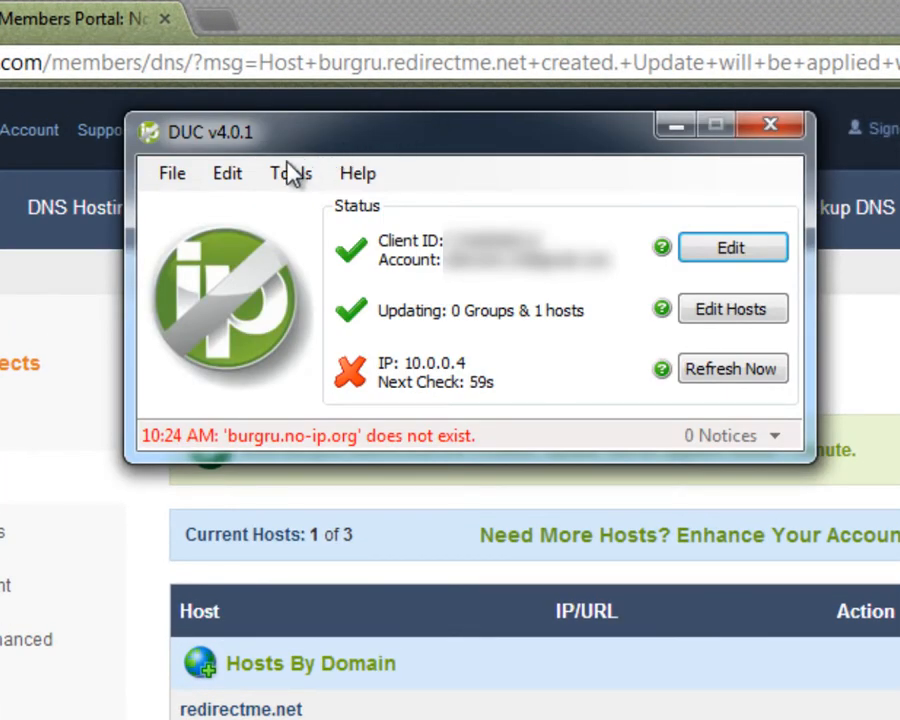
click(239, 184)
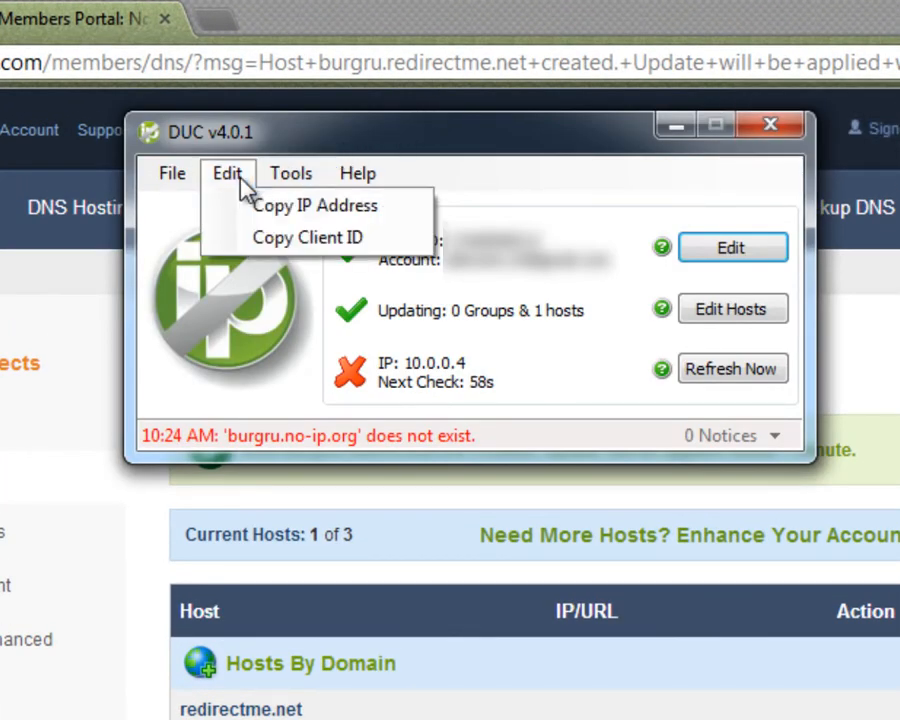
click(173, 178)
click(749, 386)
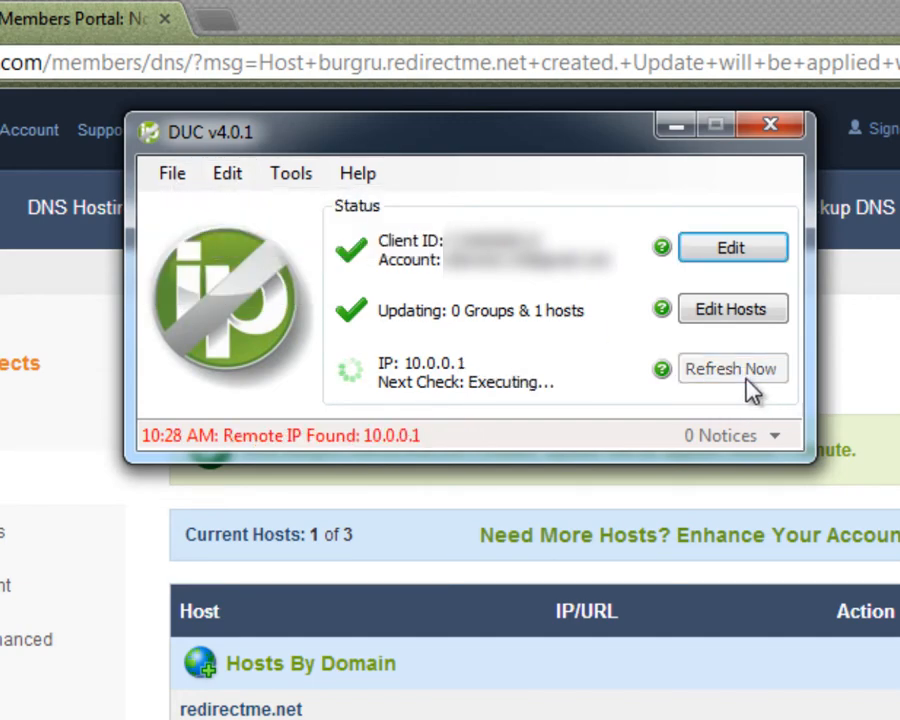
Associate the burgru.redirectme.net host with the update client and save the host selection.
click(728, 312)
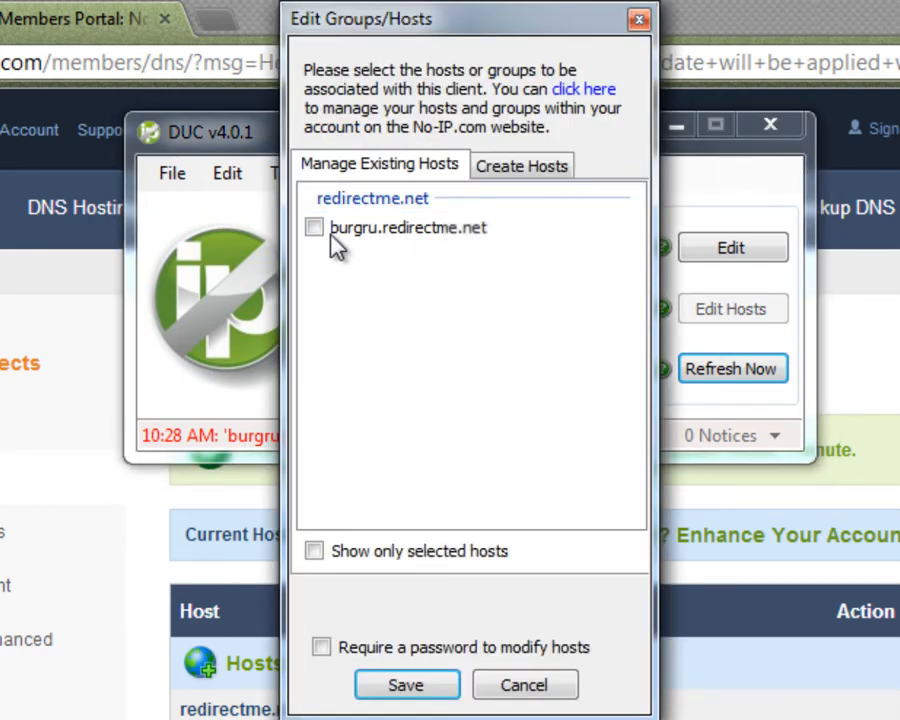
click(314, 229)
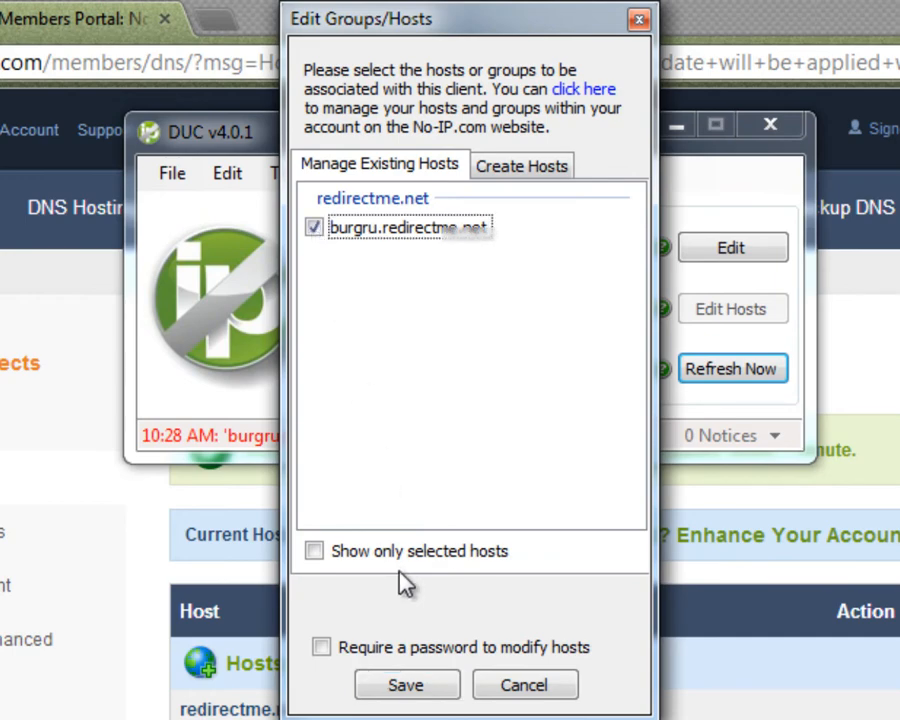
click(404, 686)
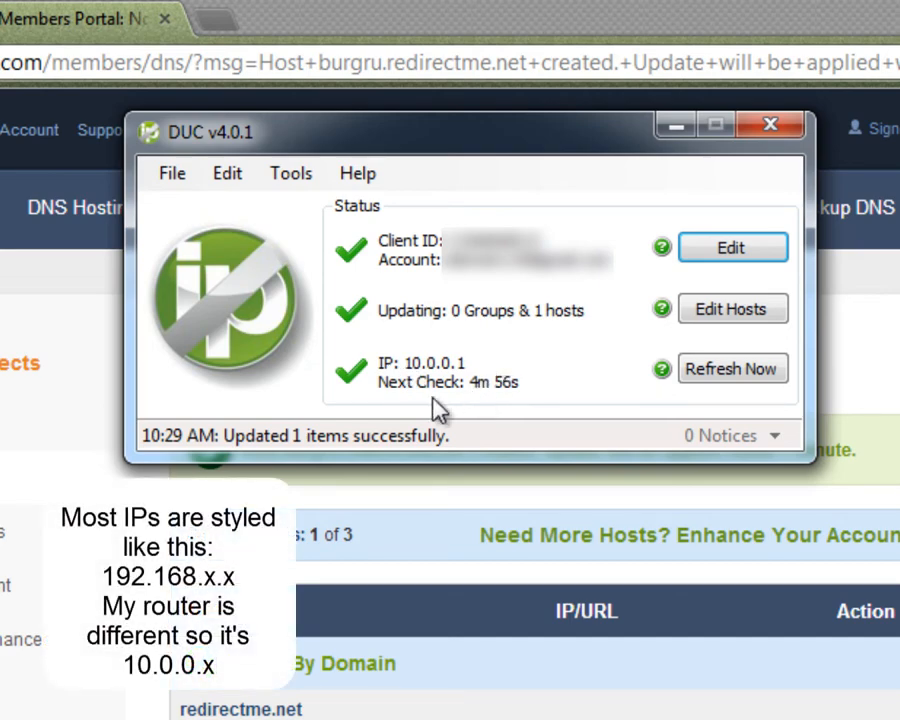
Review the network adapter and IP detection settings in the update client's preferences, and close the client.
click(175, 173)
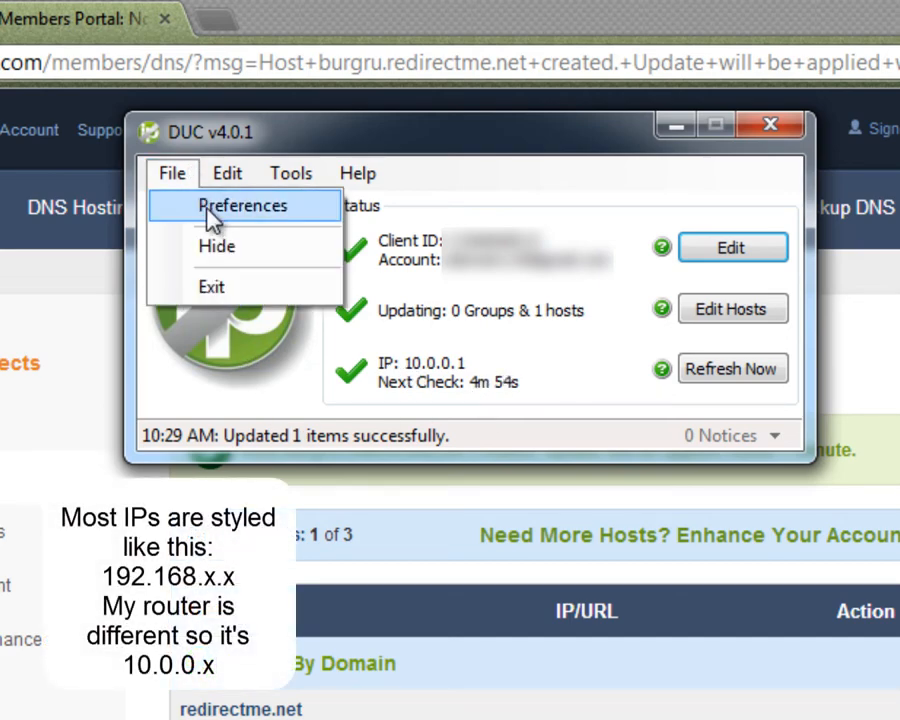
click(208, 210)
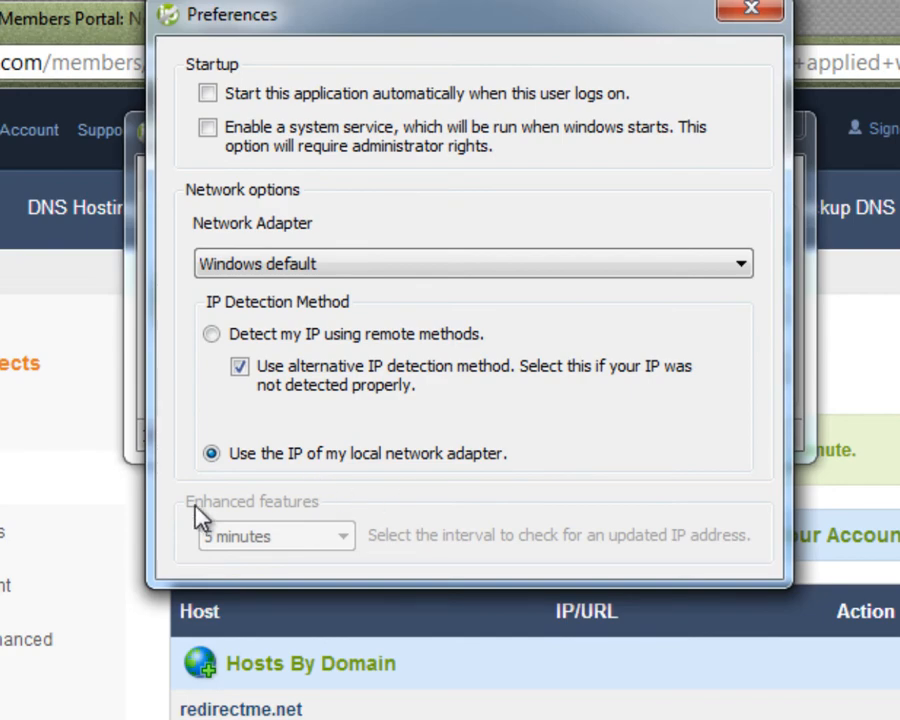
click(757, 10)
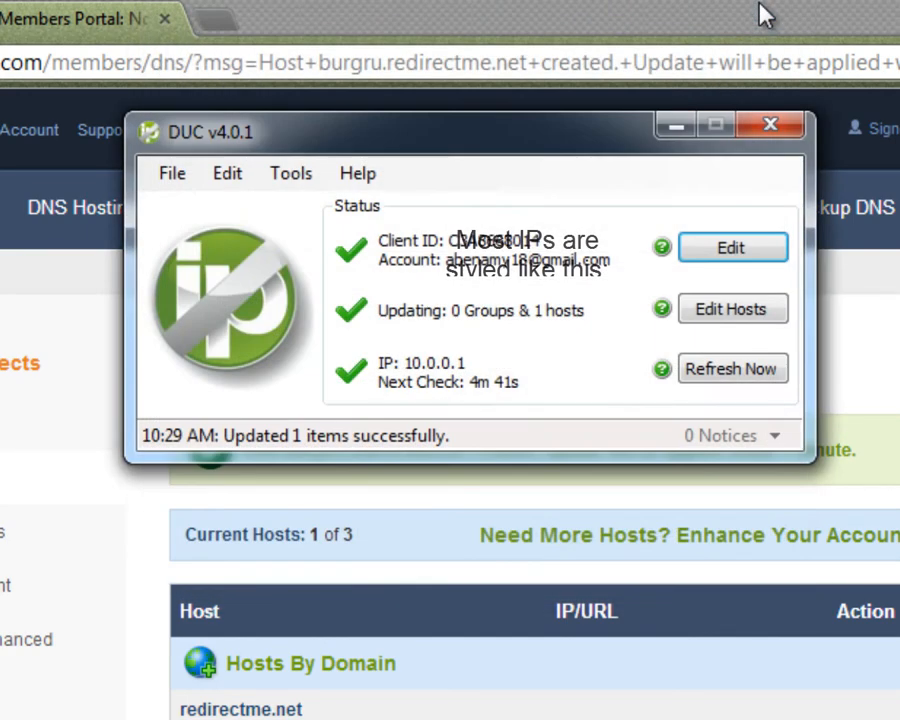
click(768, 130)
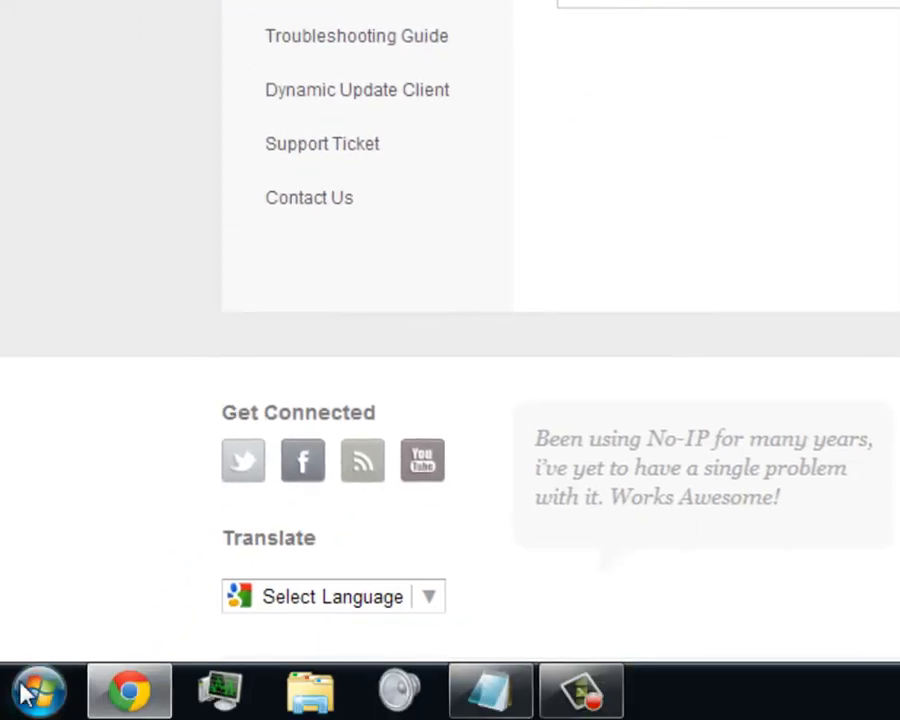
Search Windows for the firewall and open Windows Firewall with Advanced Security.
click(22, 692)
text(win)
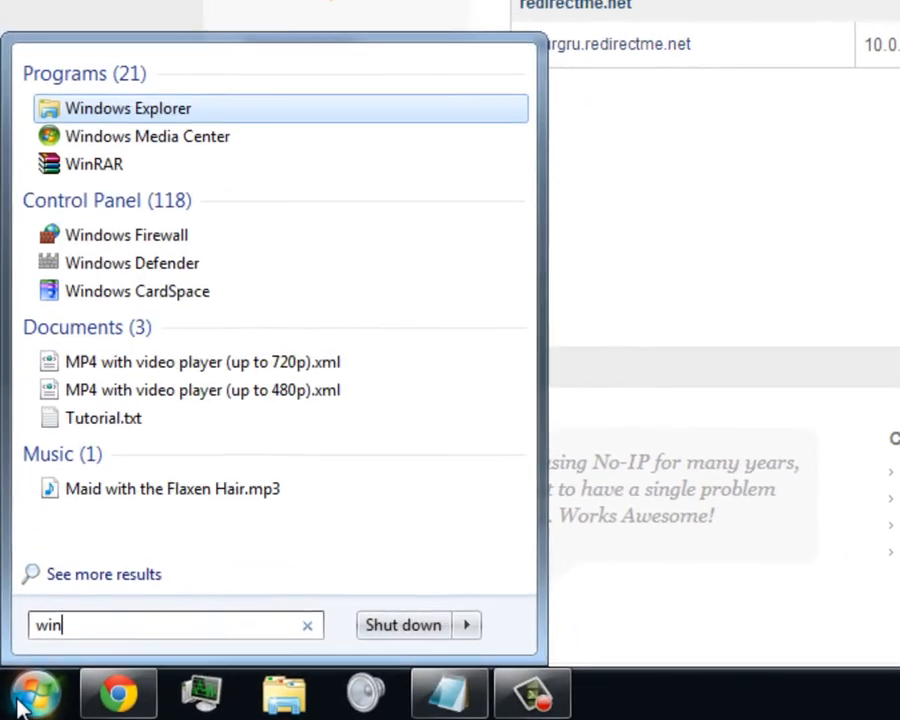
text(dows )
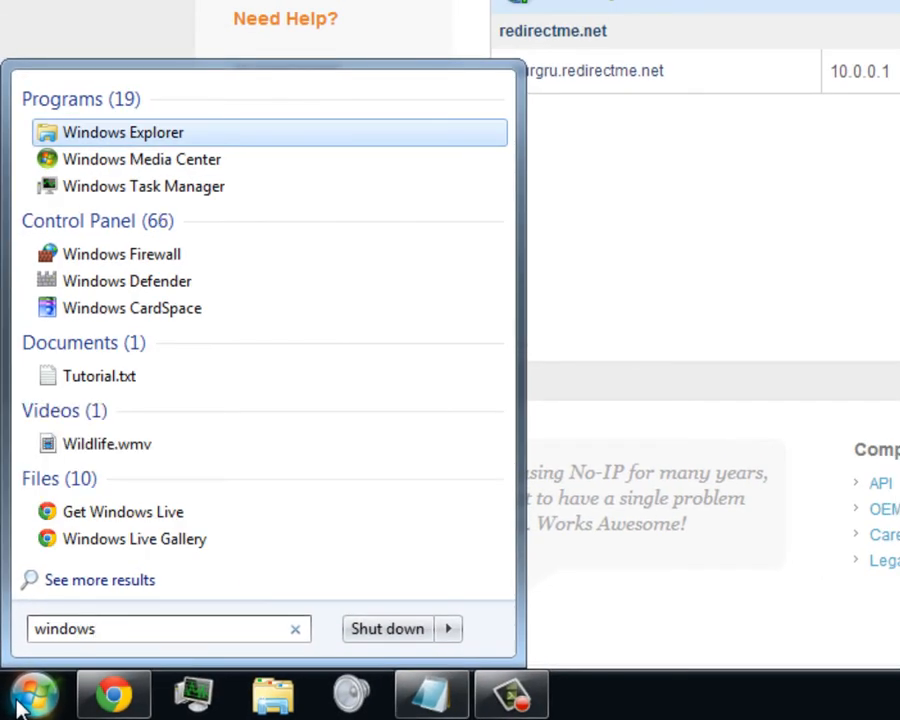
text(firewa)
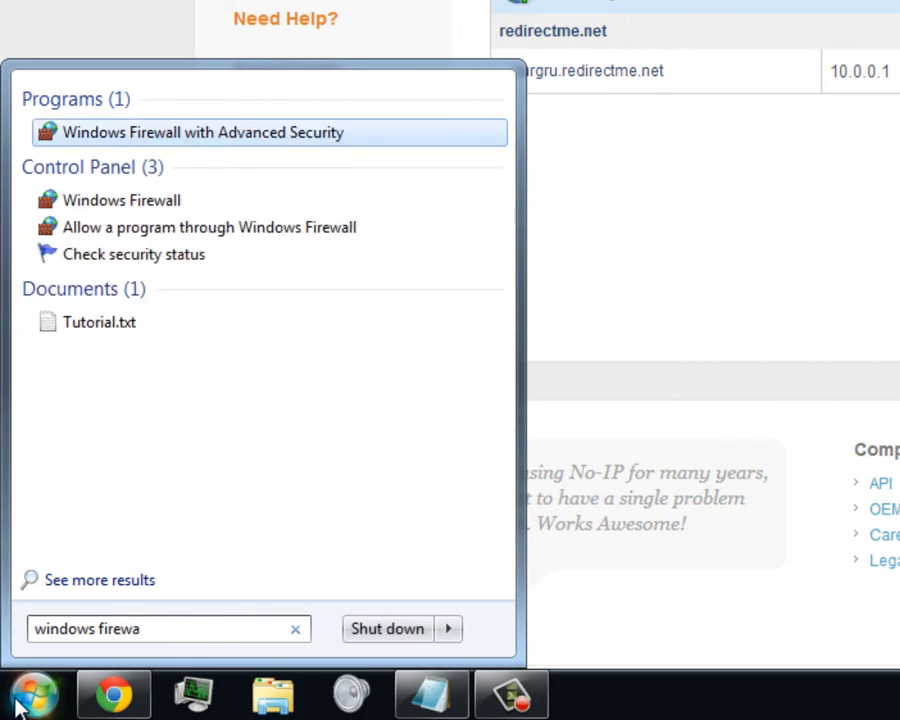
click(342, 136)
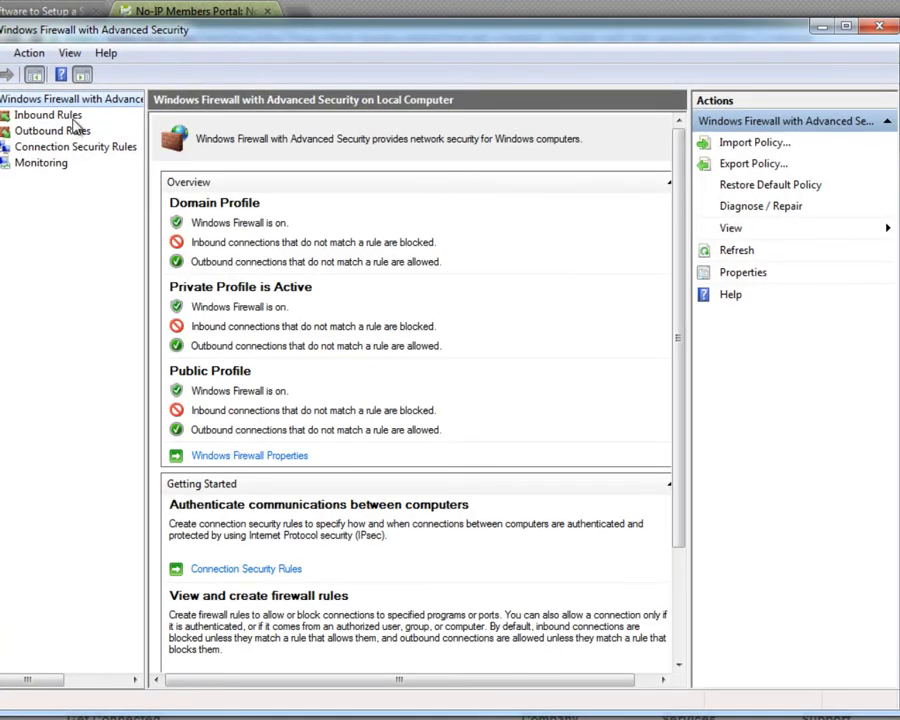
Start a new inbound firewall rule of type Port and proceed to its protocol and port settings.
click(64, 117)
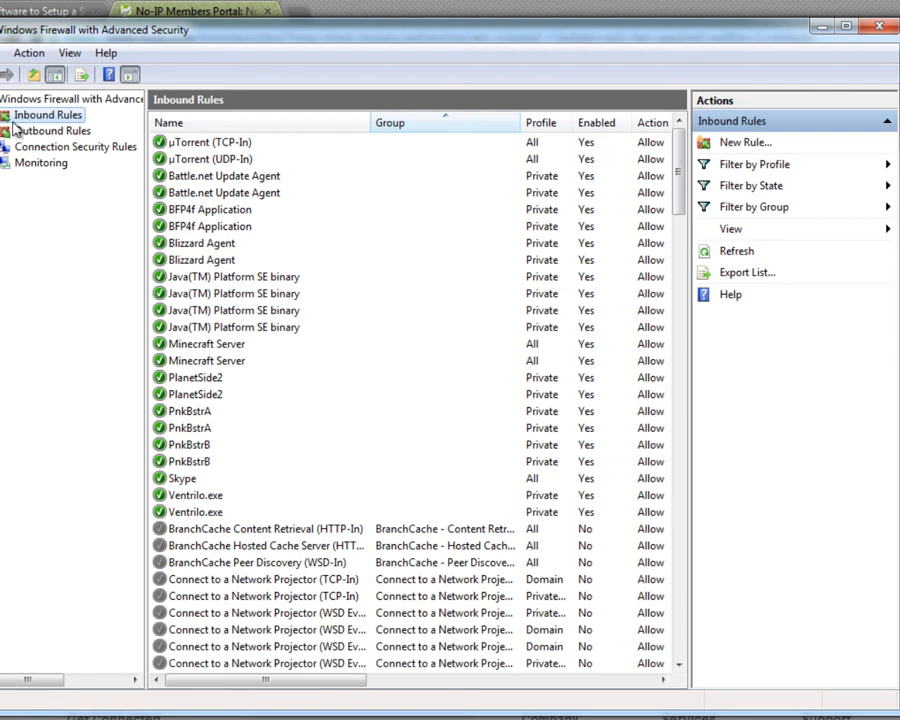
click(741, 153)
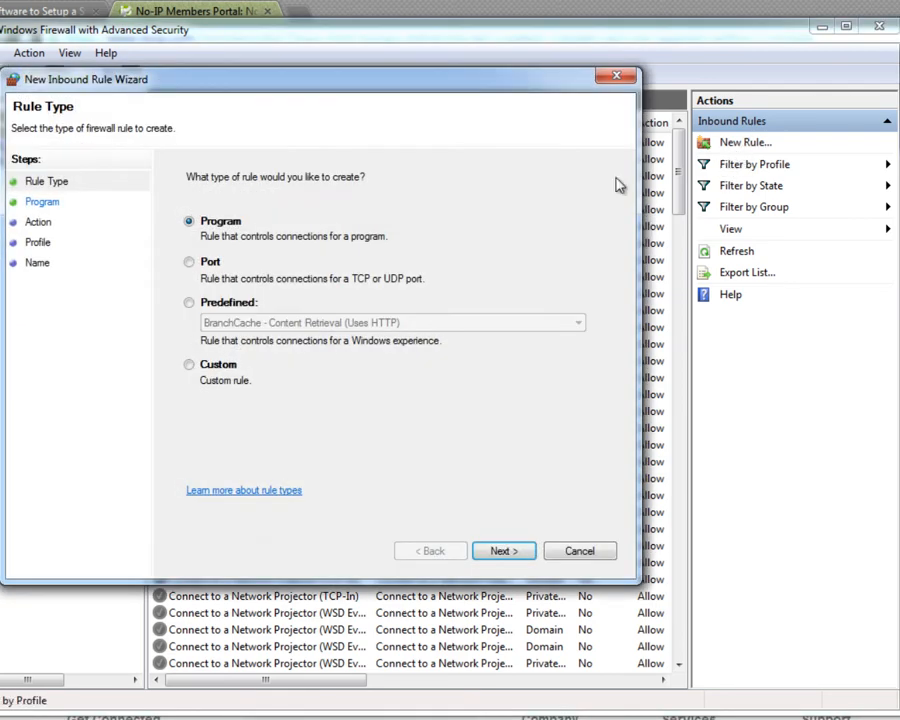
click(191, 264)
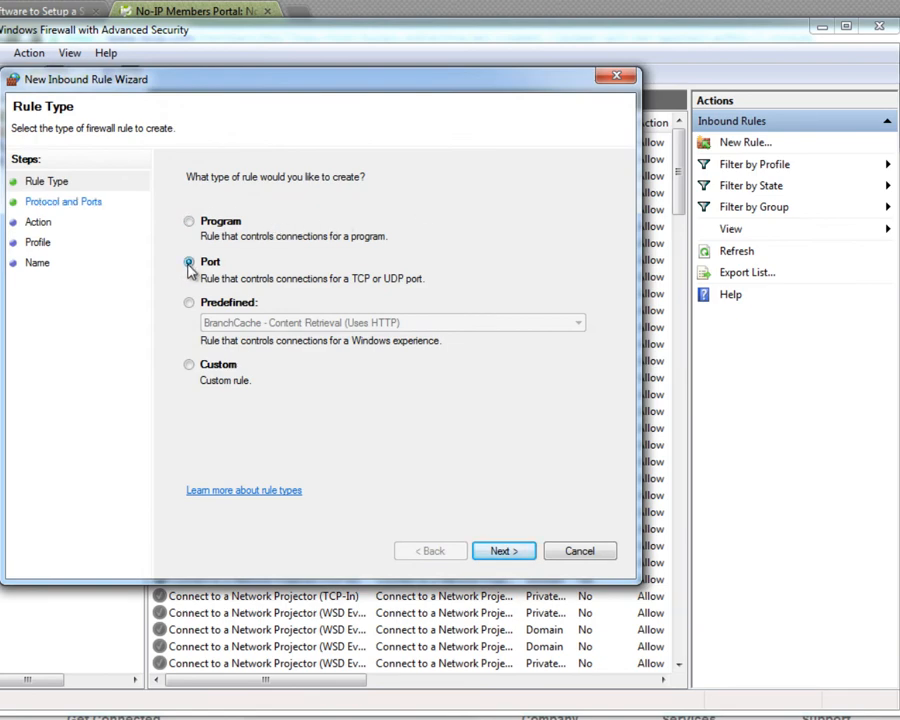
click(500, 552)
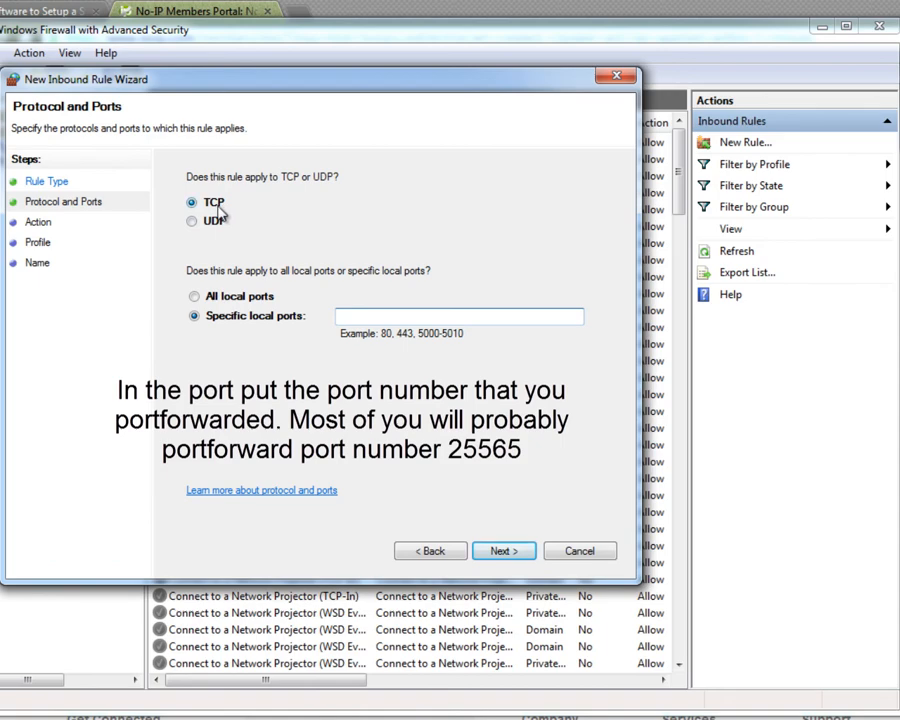
Complete the inbound rule for the forwarded TCP port, allowing the connection on all profiles, and name it Minecraft Server.
click(383, 320)
click(490, 563)
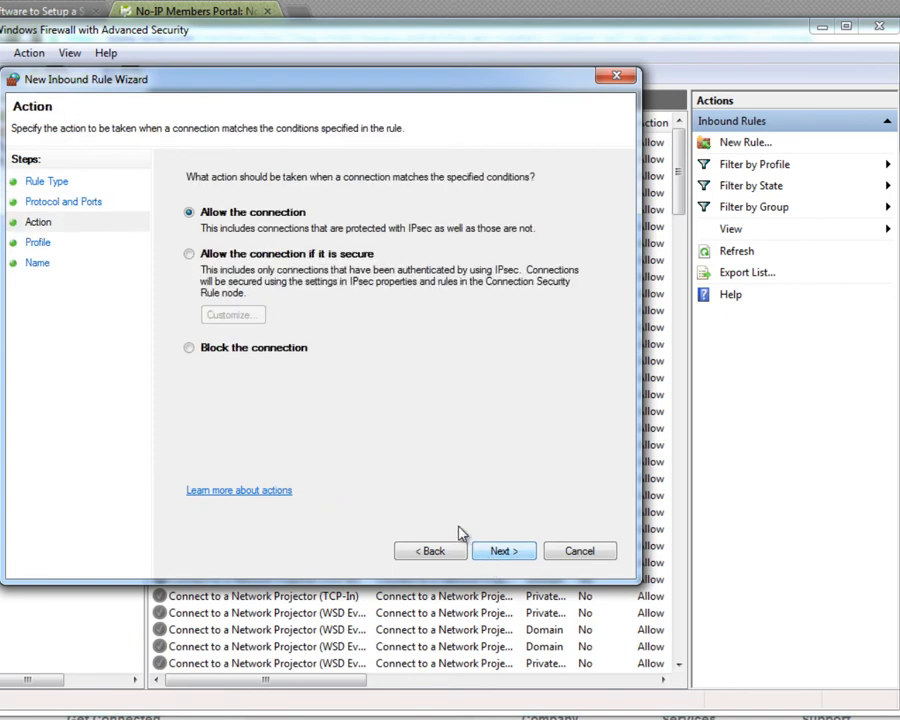
click(504, 553)
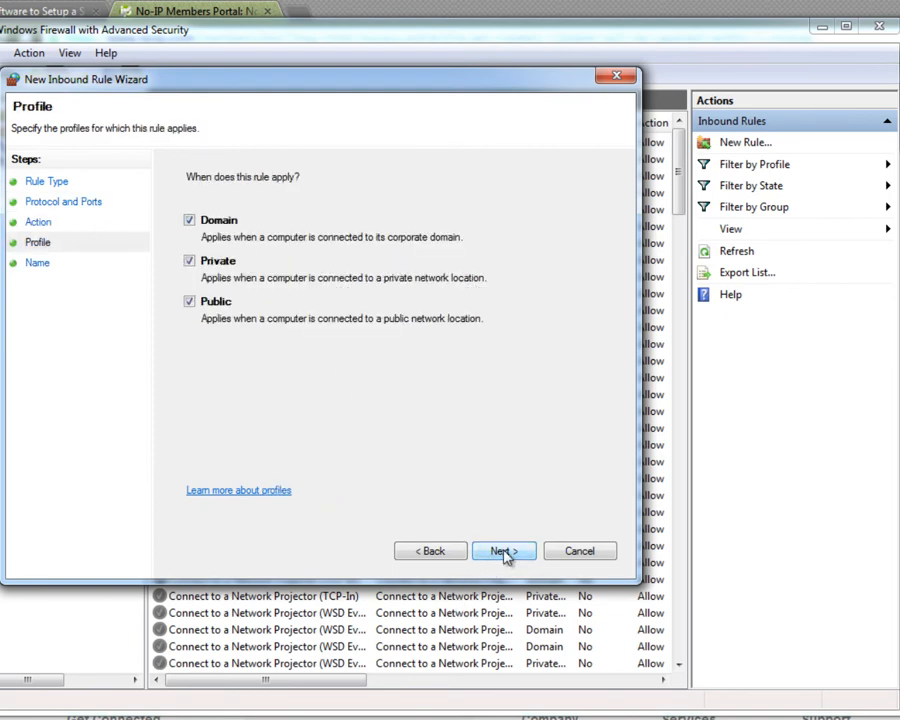
click(504, 554)
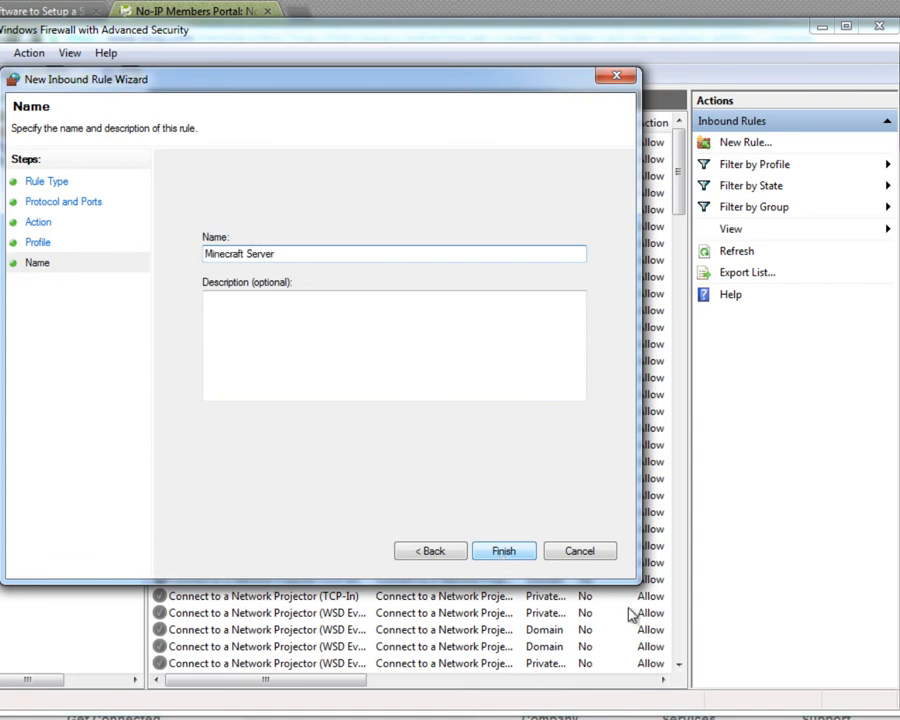
click(517, 558)
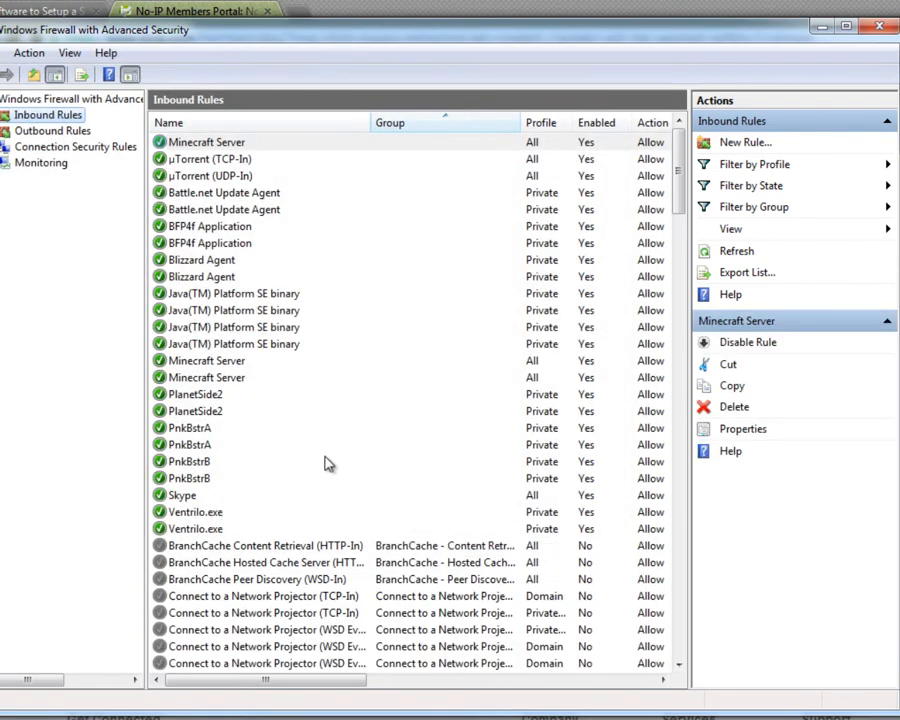
Delete the first of the two older Minecraft Server inbound rules below the Java entries and close the firewall window.
click(213, 362)
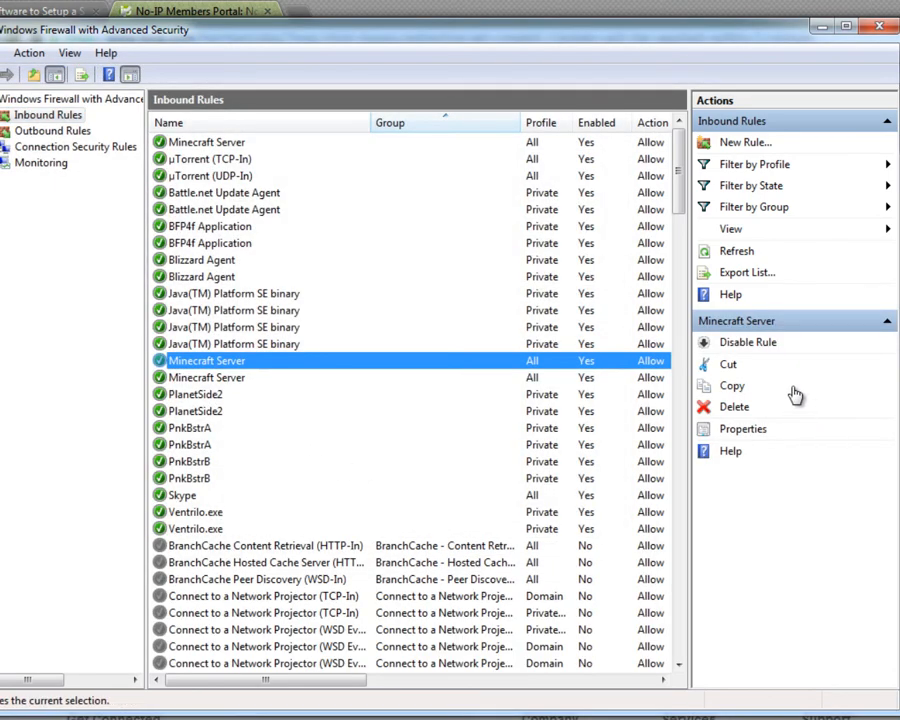
click(733, 407)
click(522, 510)
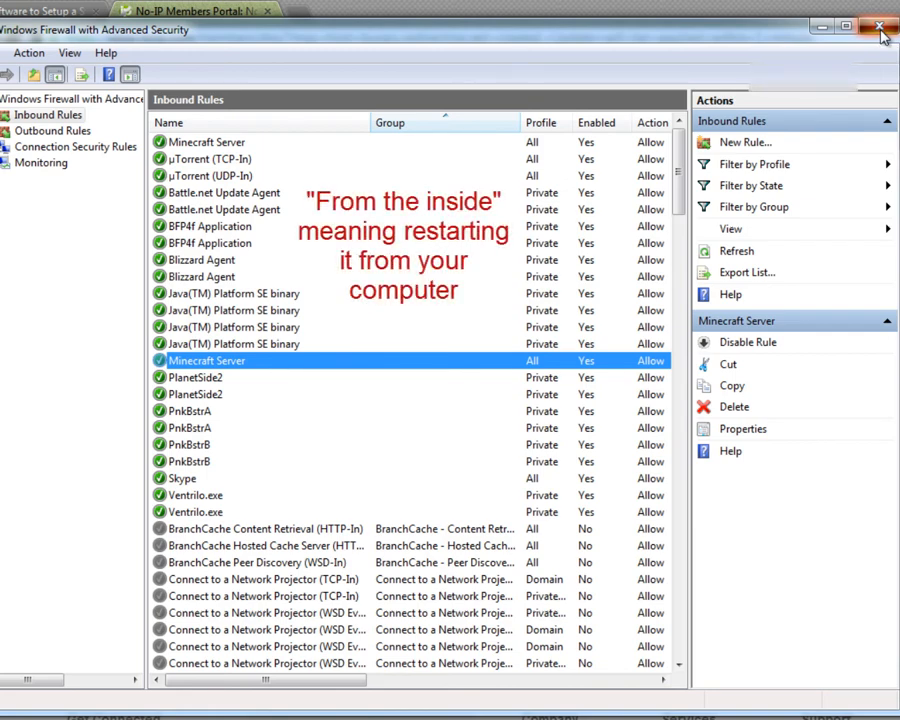
click(880, 30)
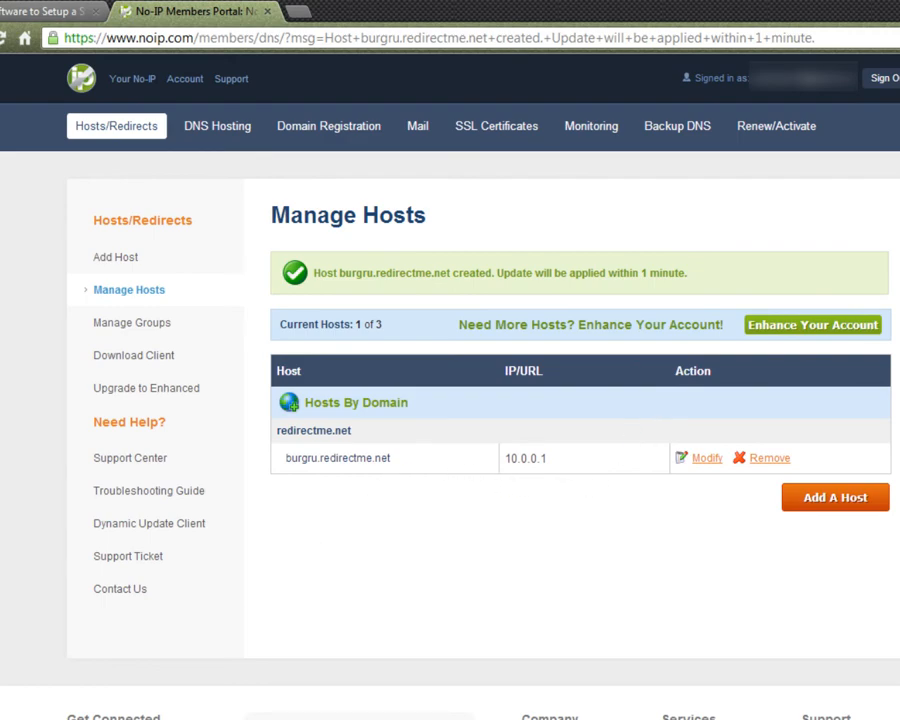
Open the Minecraft Server folder from the Desktop in a file explorer window.
click(130, 718)
click(144, 261)
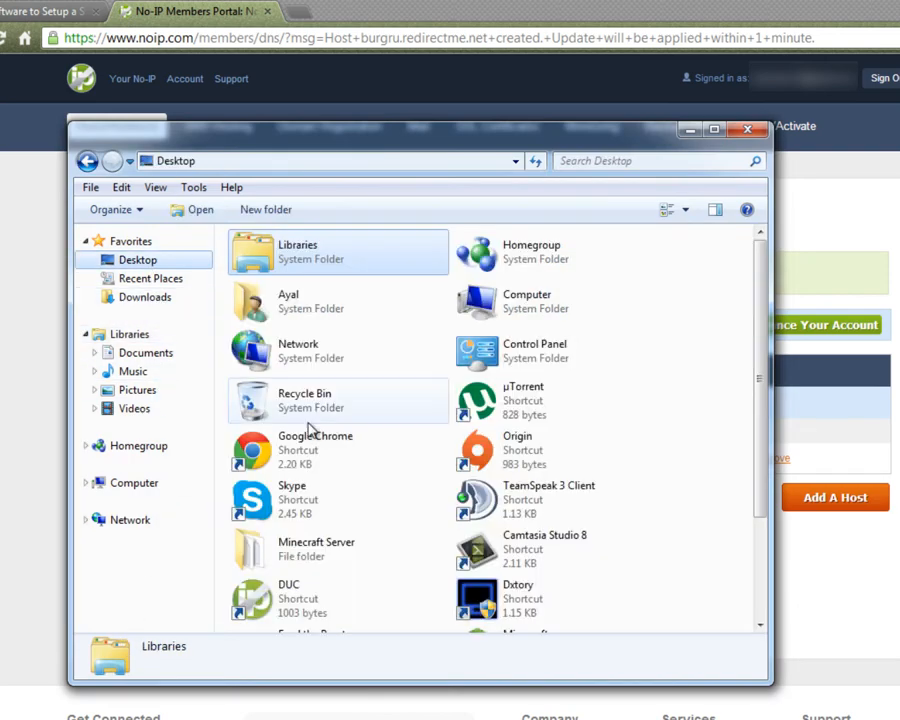
click(311, 420)
key(m)
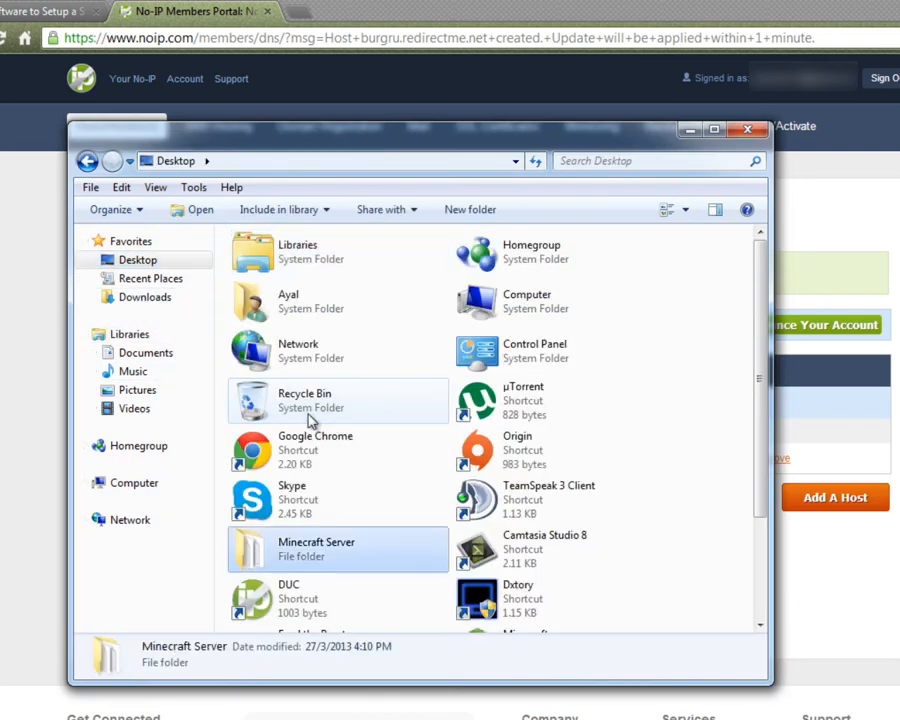
key(Return)
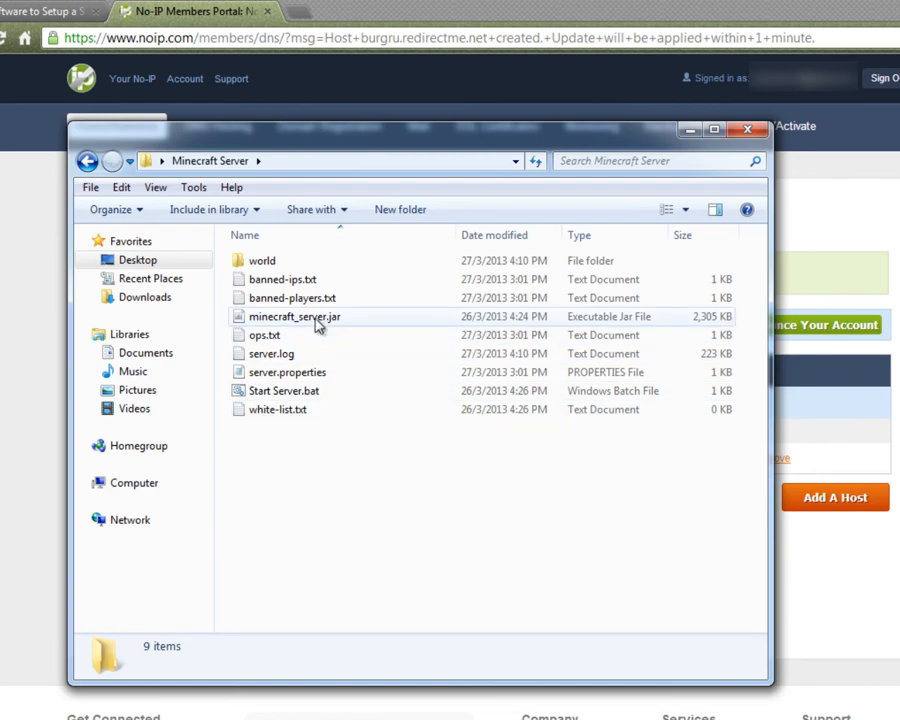
Launch the Minecraft server with Start Server.bat and shut it down with the stop command.
double_click(298, 396)
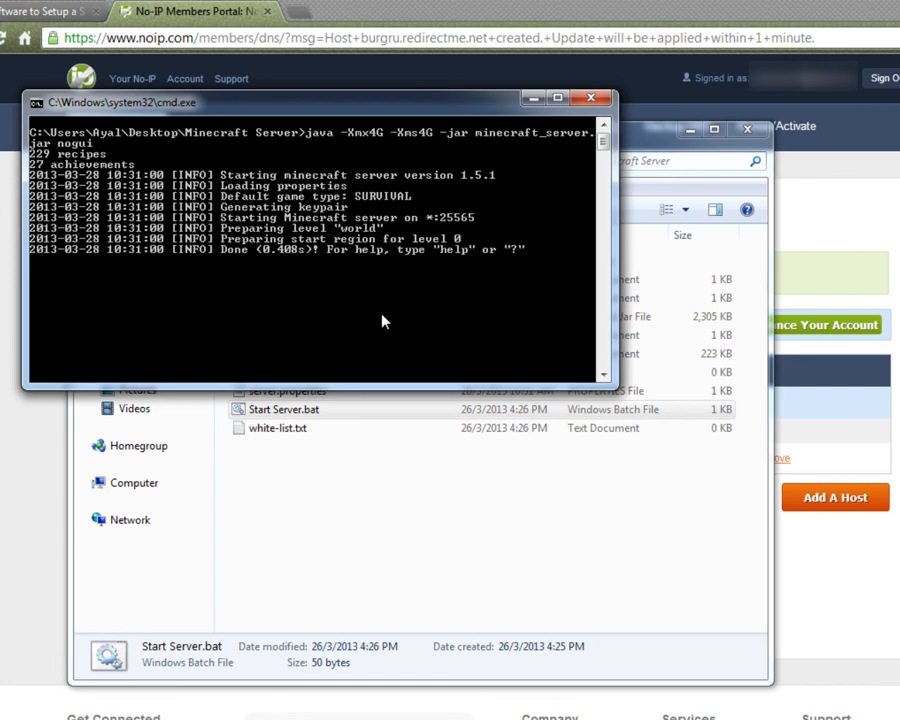
text(stop)
key(Return)
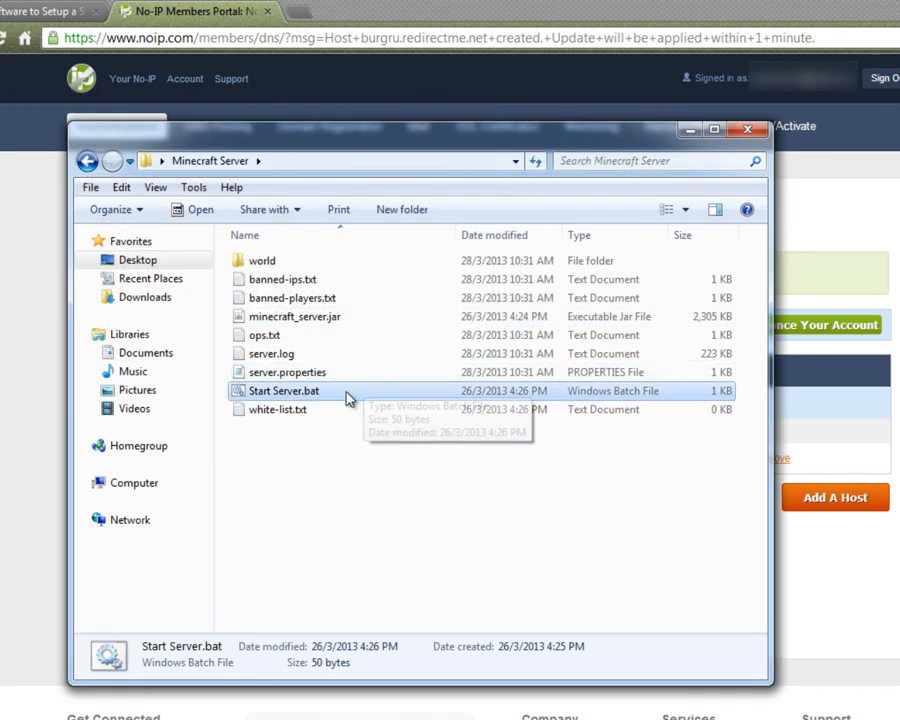
Open server.properties in Notepad and remove the backslash before the colon in the motd line.
double_click(334, 374)
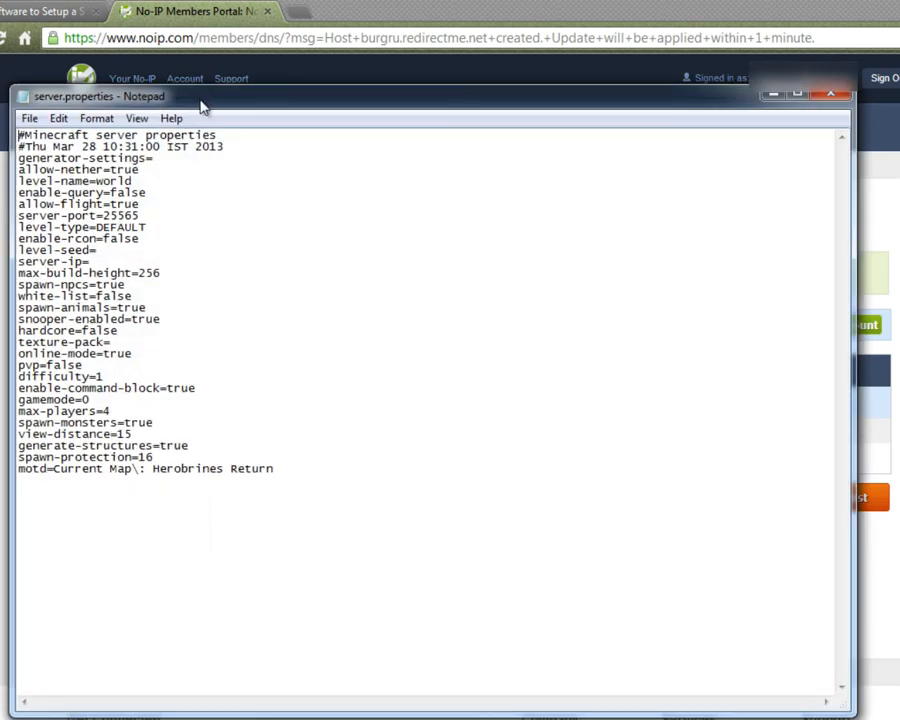
drag(203, 107, 280, 176)
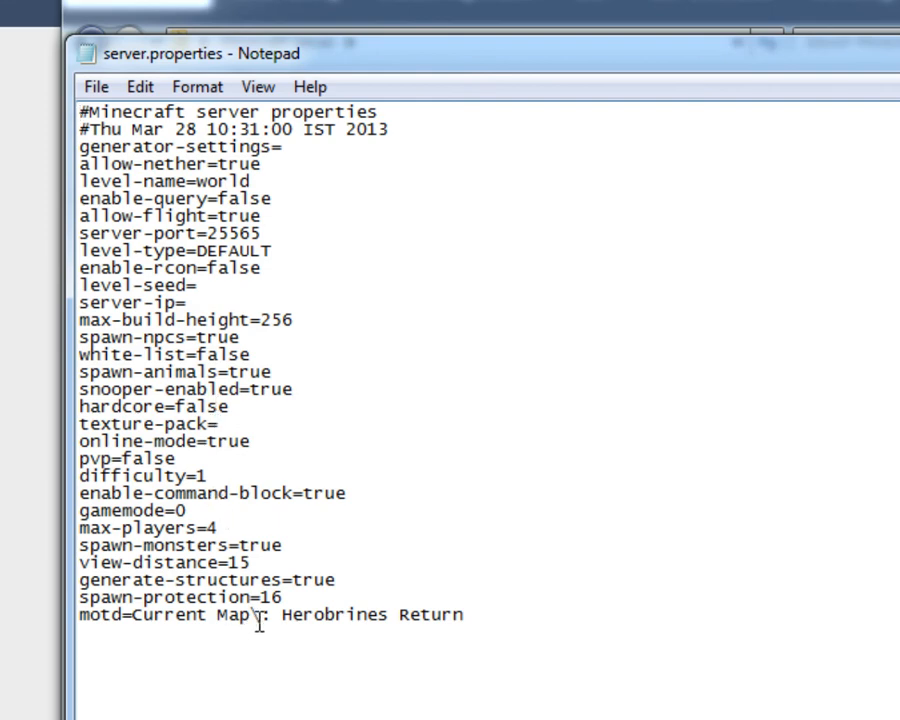
click(261, 616)
key(BackSpace)
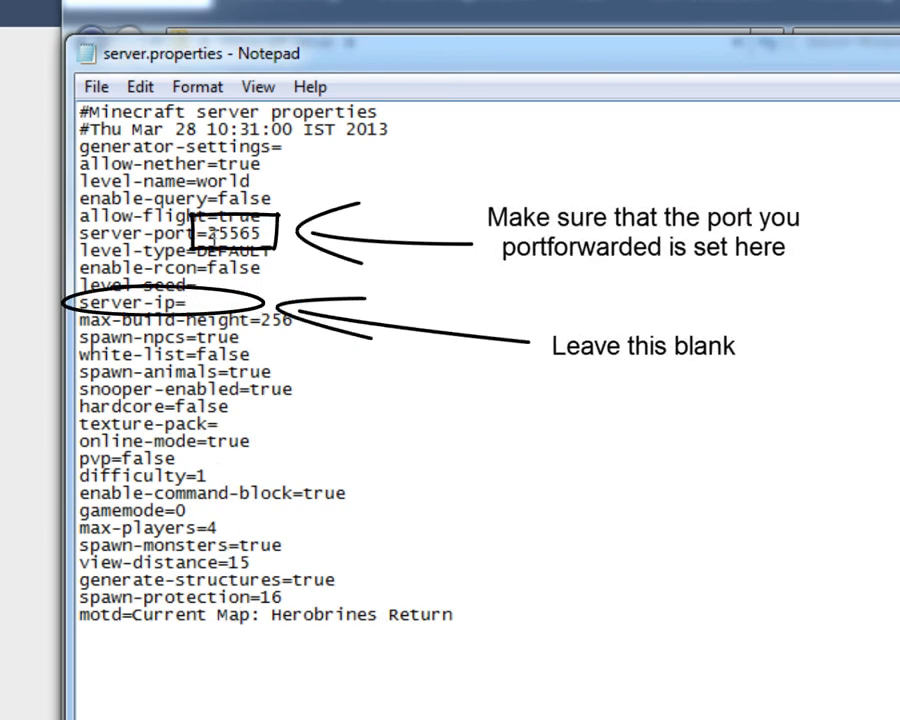
Check the server-port value in server.properties, put the file away and close the Minecraft Server folder.
drag(207, 233, 300, 236)
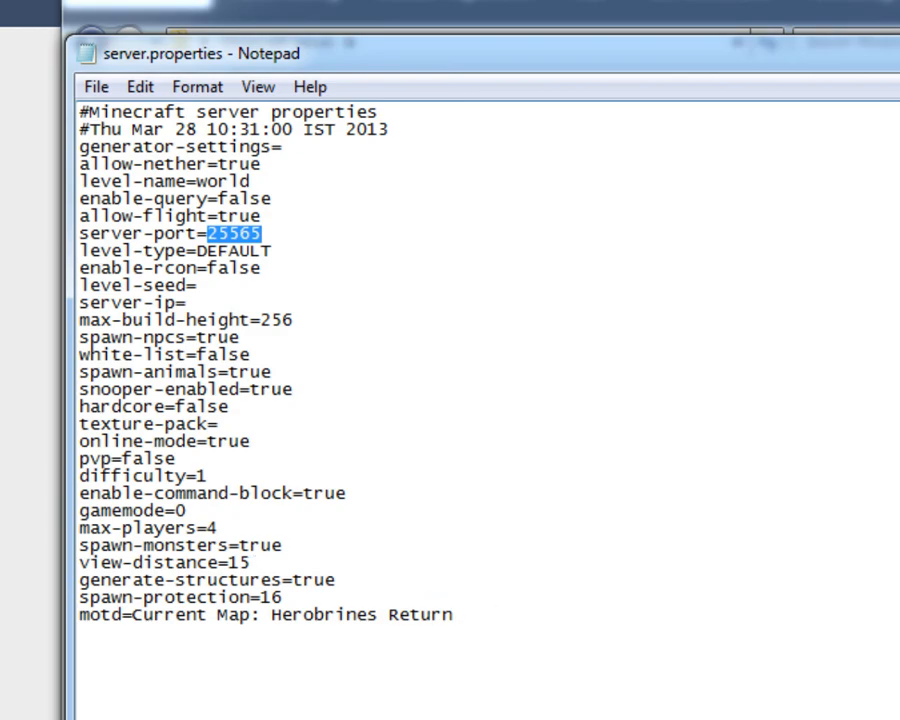
click(713, 121)
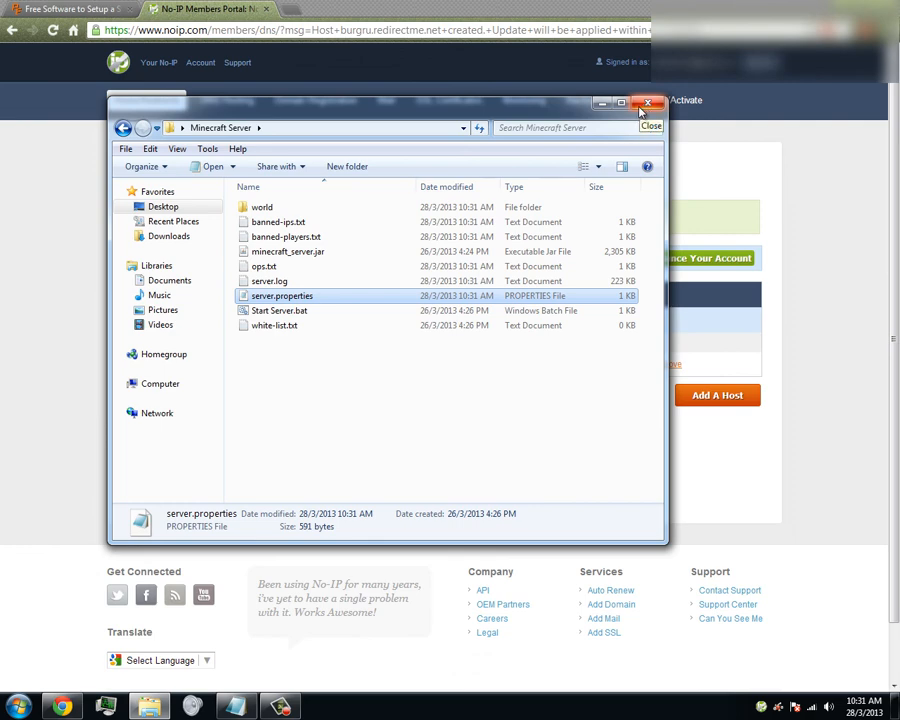
click(641, 107)
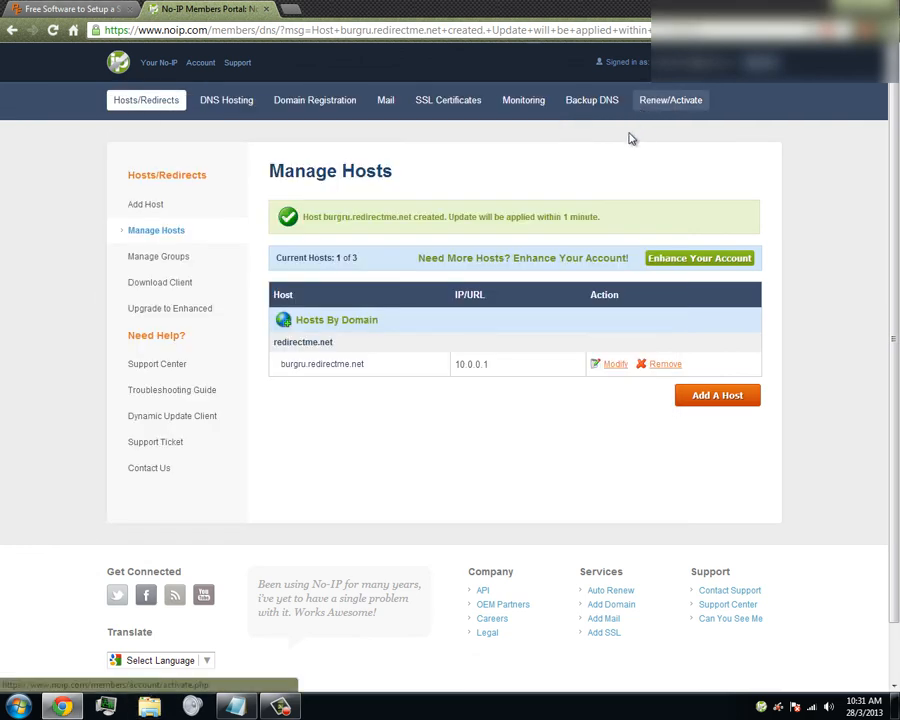